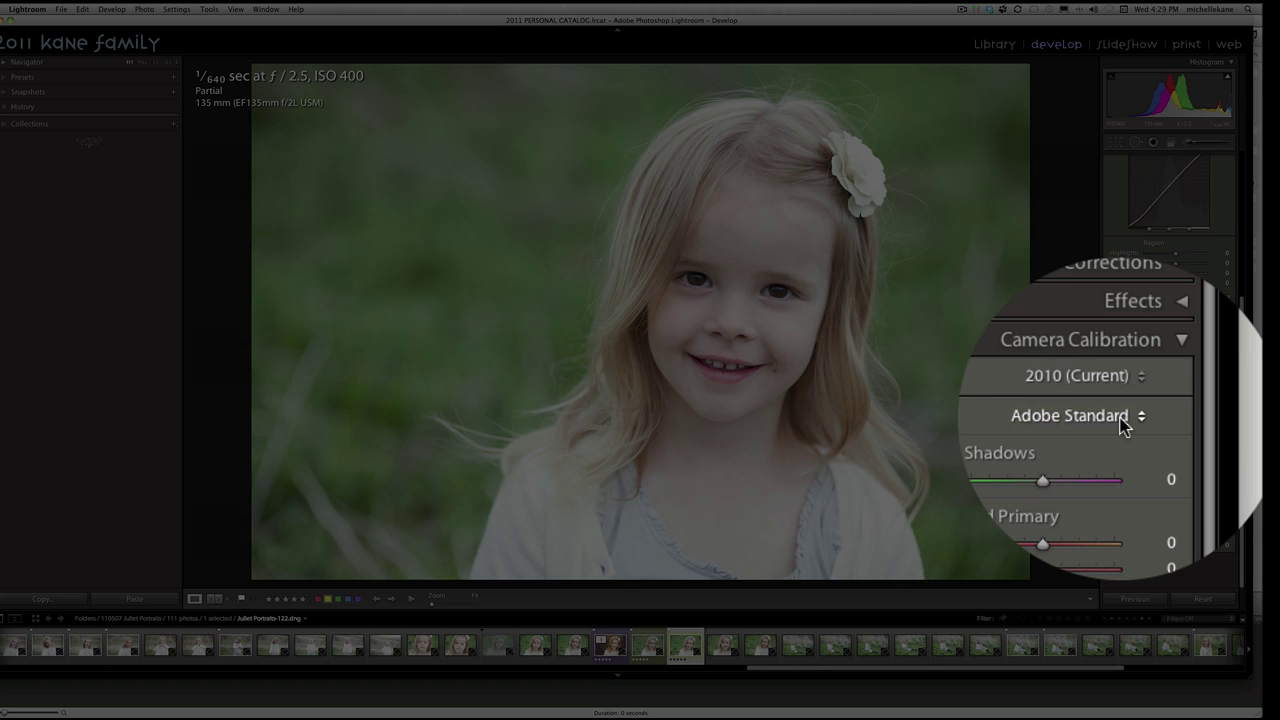
# Set the photo's camera calibration profile to Camera Neutral and its tone curve's point curve to Linear.
pyautogui.click(1122, 425)
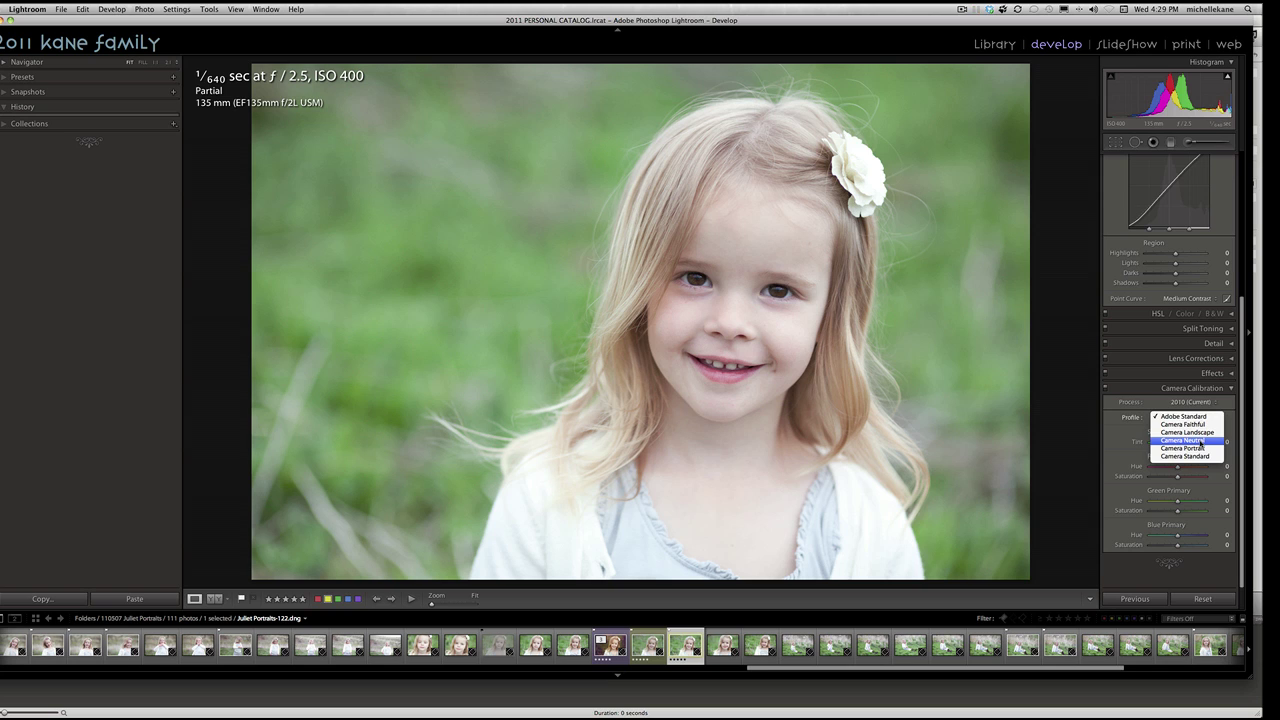
pyautogui.click(1200, 443)
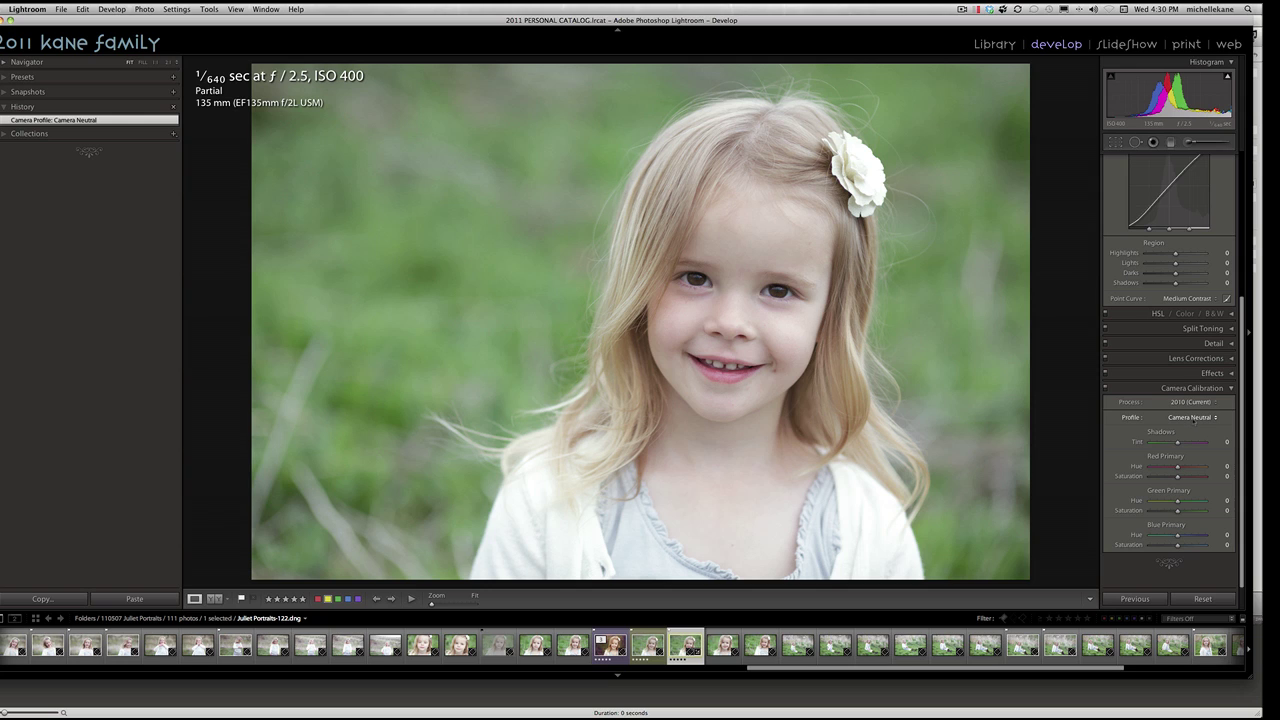
pyautogui.scroll(3, 1190, 400)
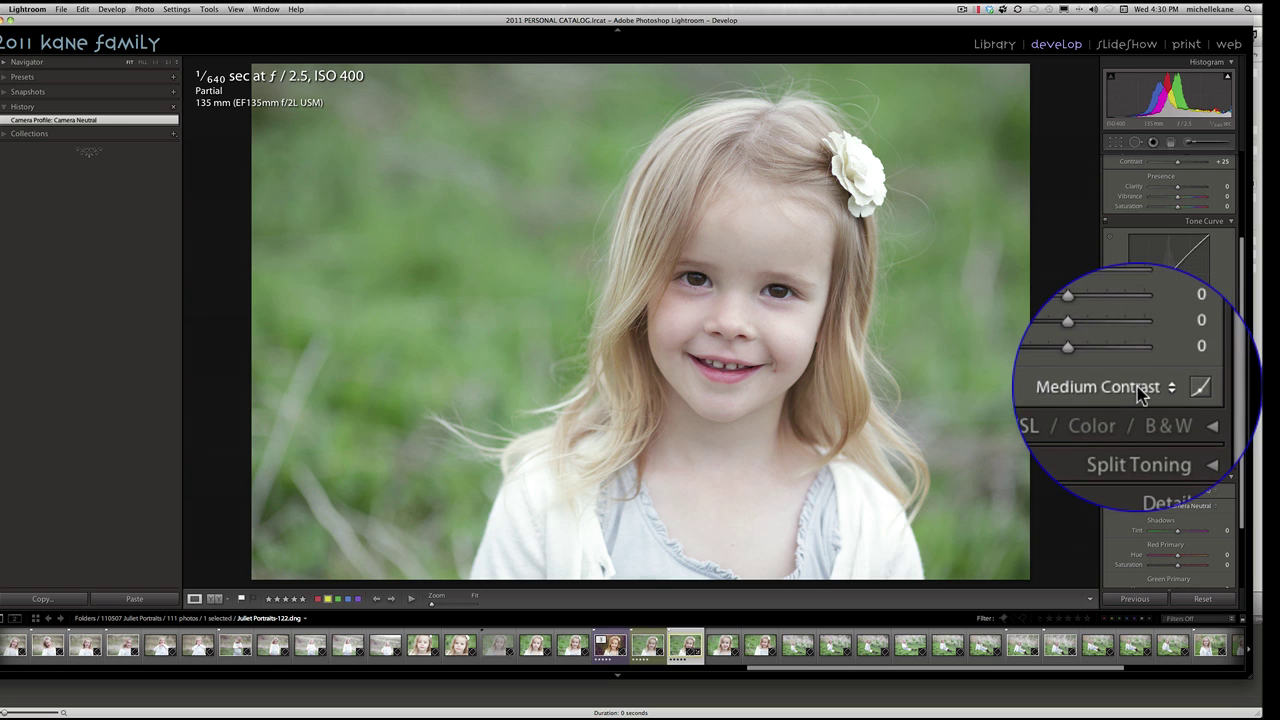
pyautogui.click(1137, 386)
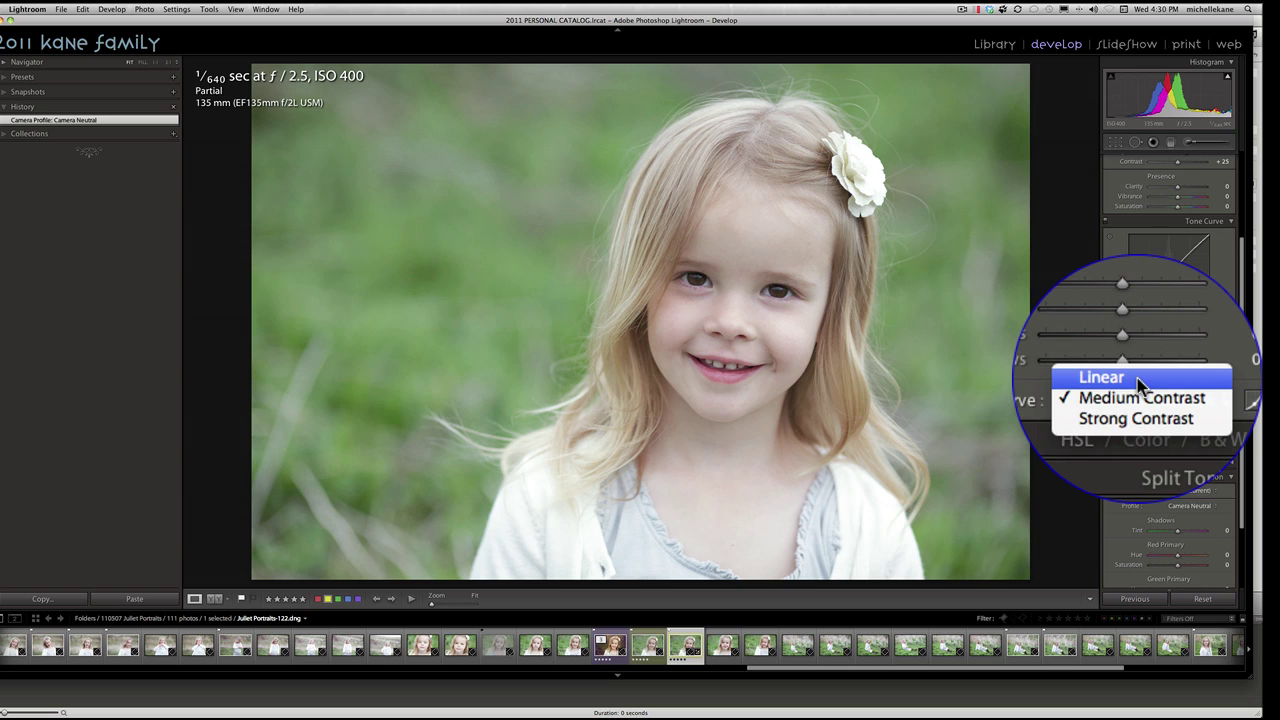
pyautogui.click(1137, 378)
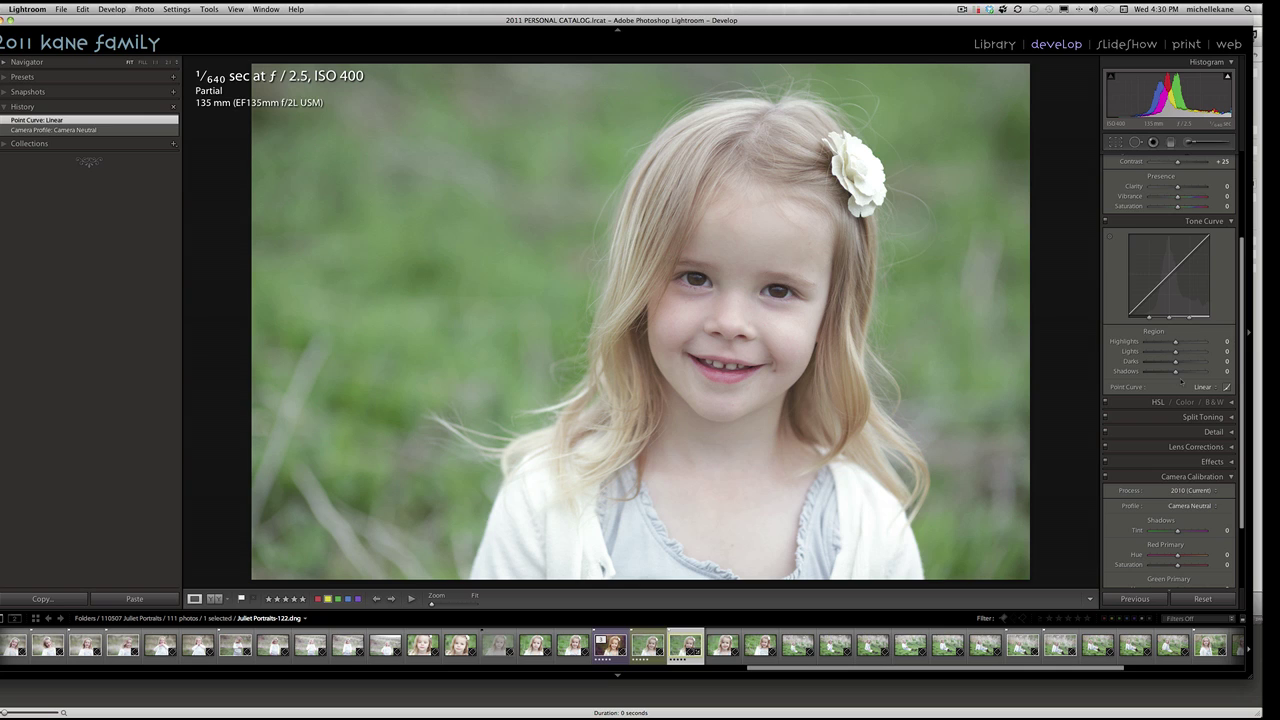
# Compare the adjusted portrait with its before version.
pyautogui.scroll(5, 1181, 381)
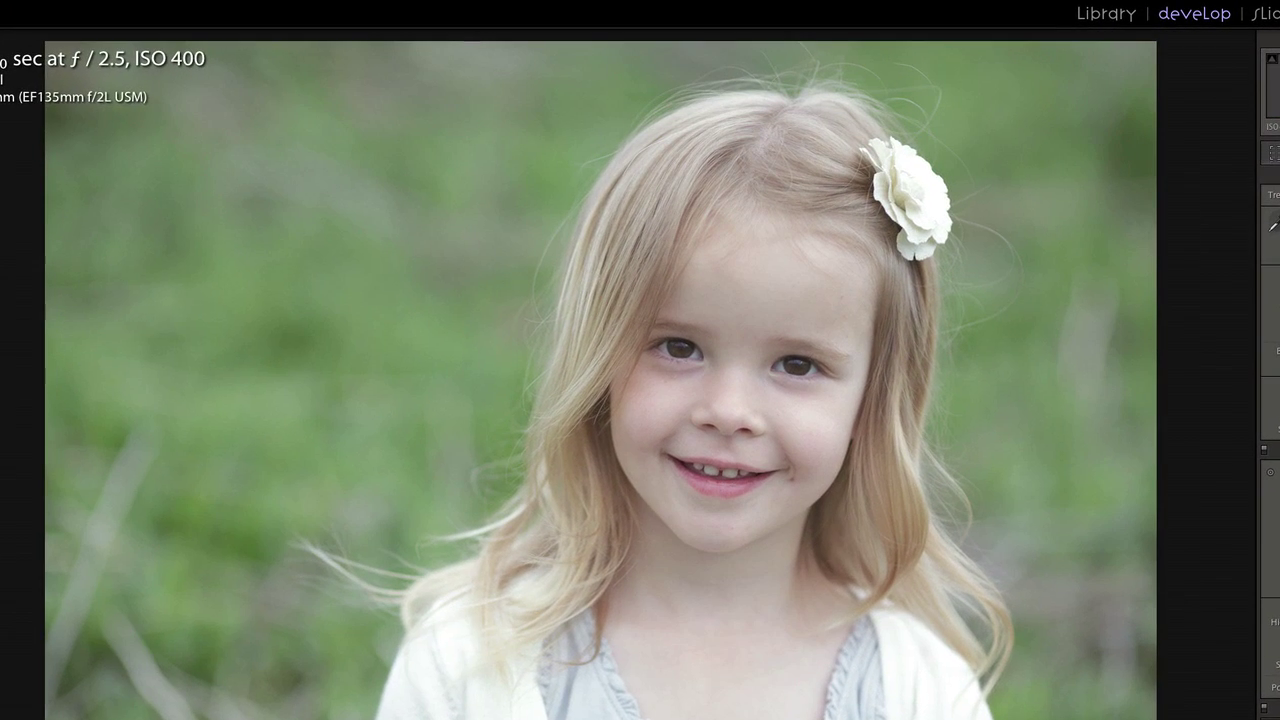
pyautogui.press('\\')
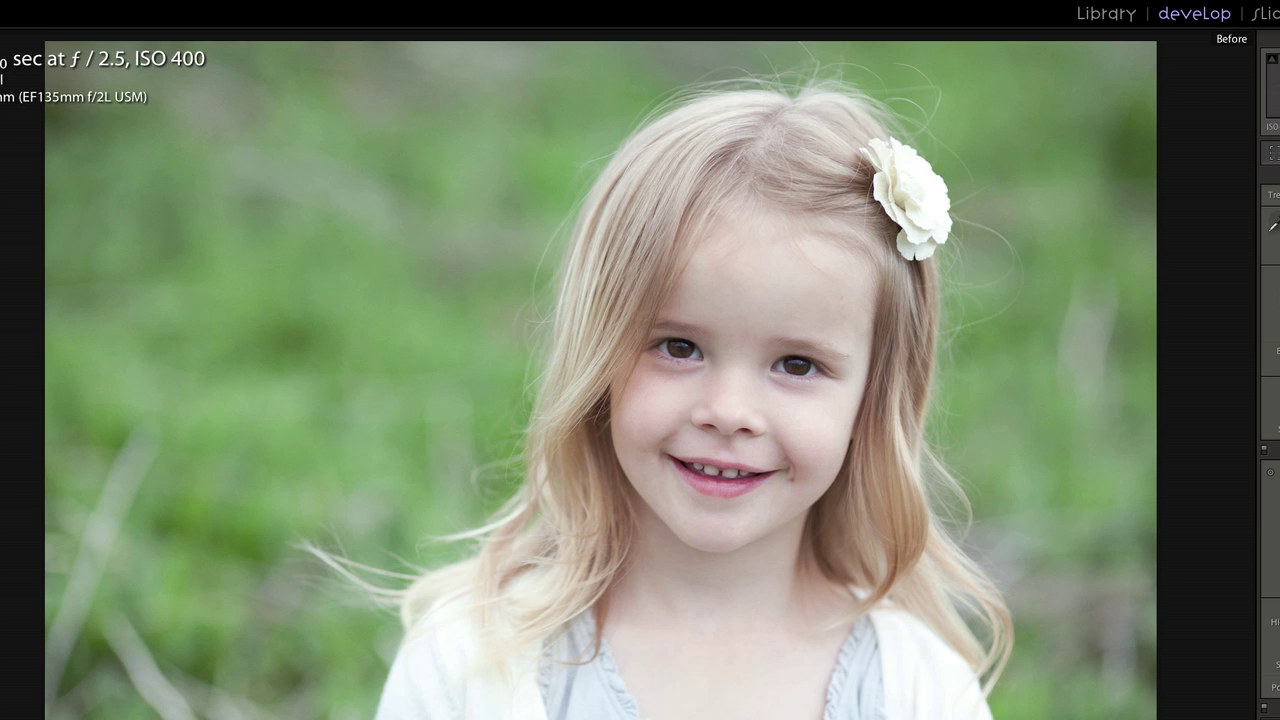
pyautogui.press('\\')
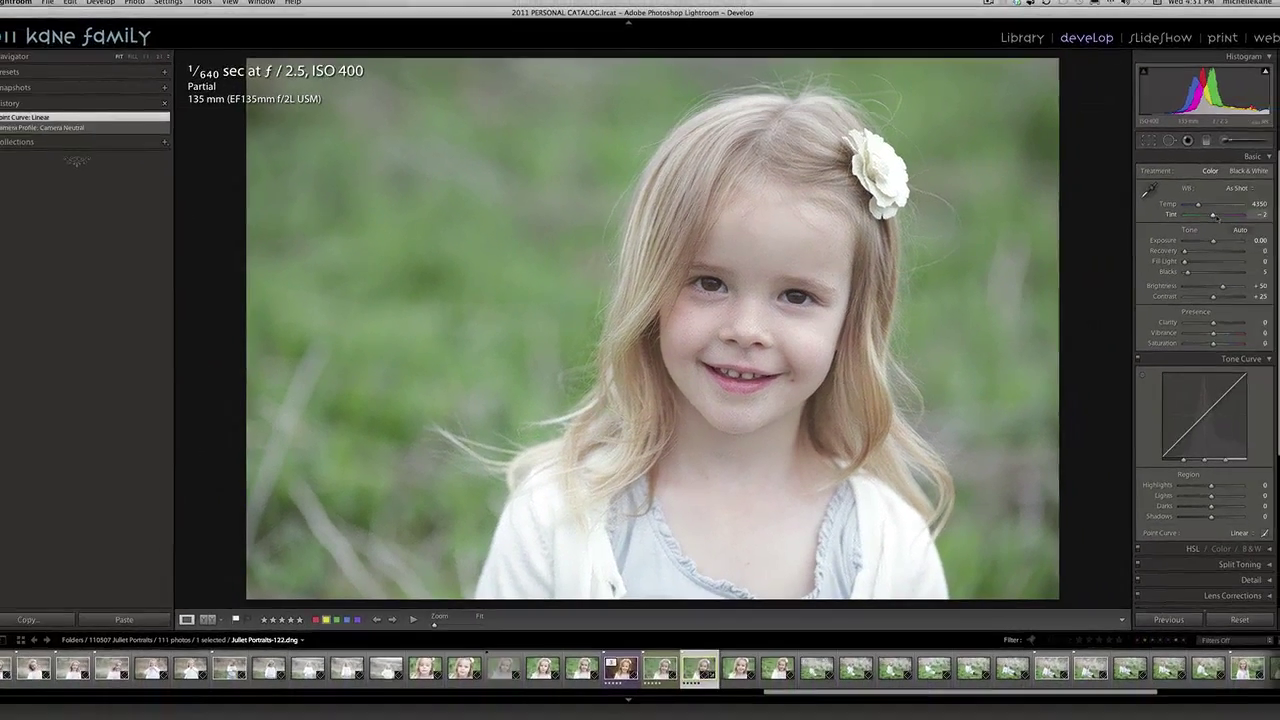
# Switch to Photoshop and play the Turn Up the Heat action from the M K • HeART & Soul set on the portrait.
pyautogui.moveTo(456, 706)
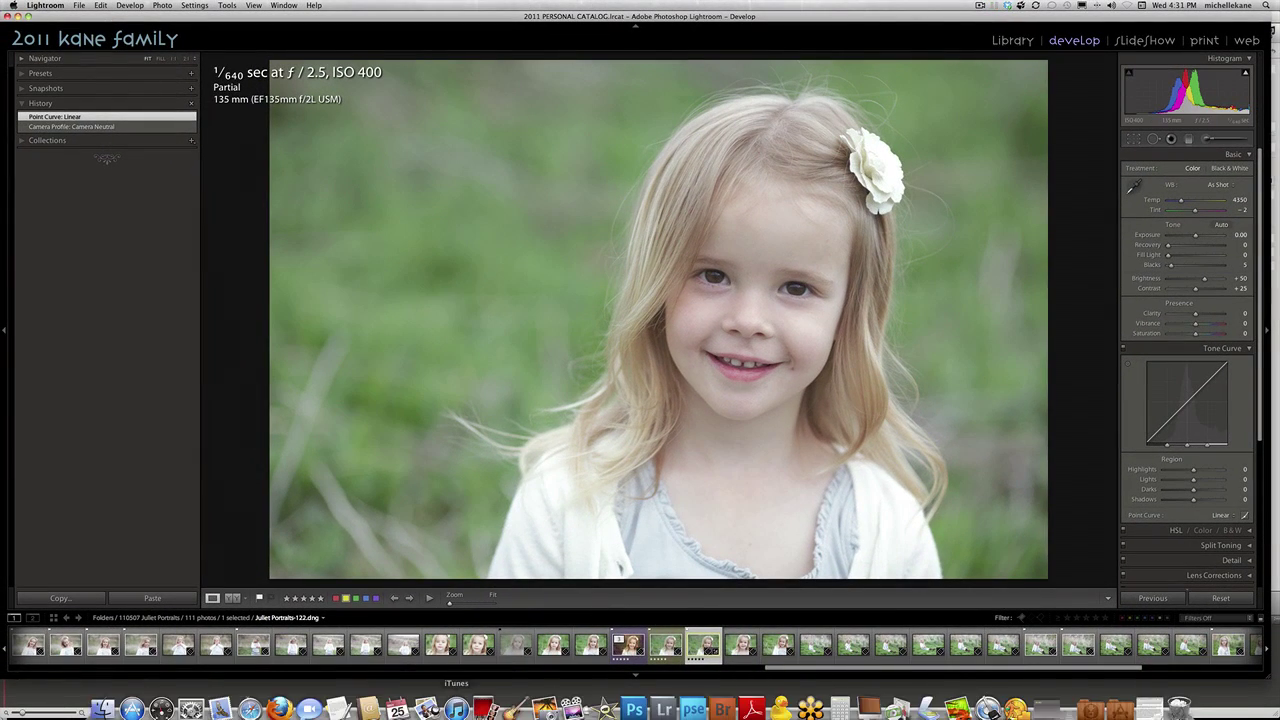
pyautogui.click(634, 708)
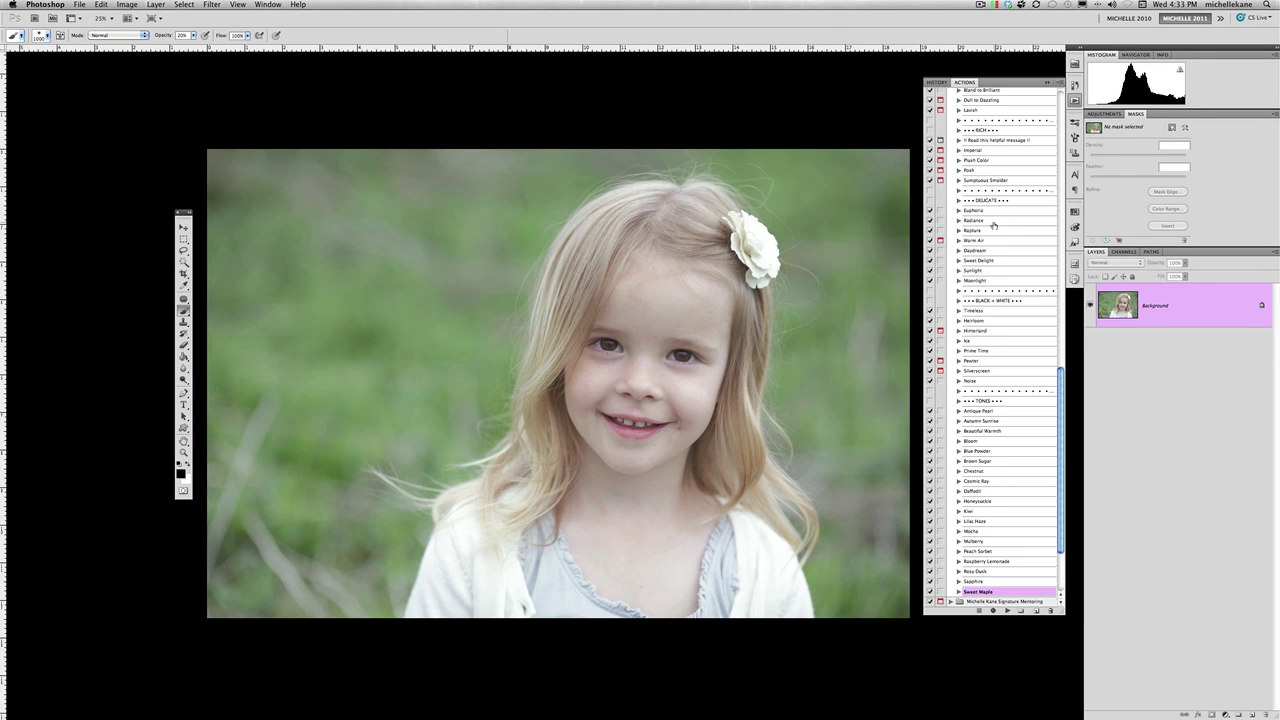
pyautogui.scroll(15, 993, 225)
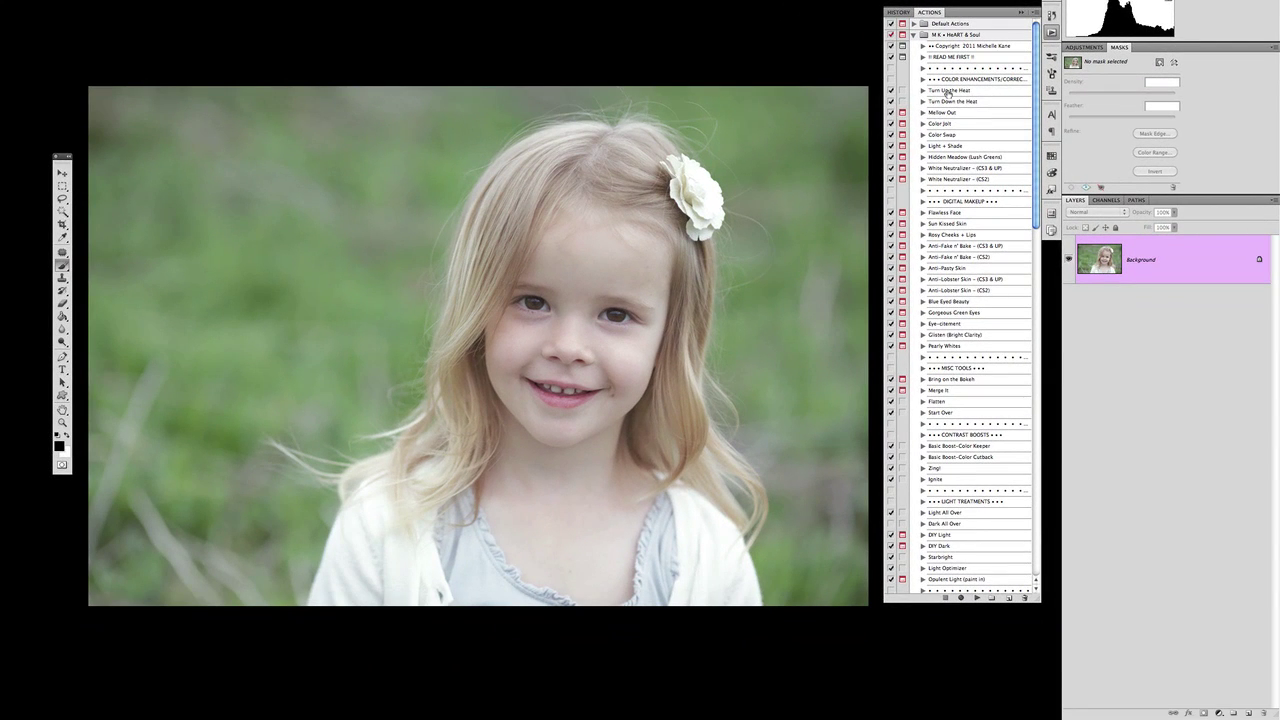
pyautogui.click(948, 92)
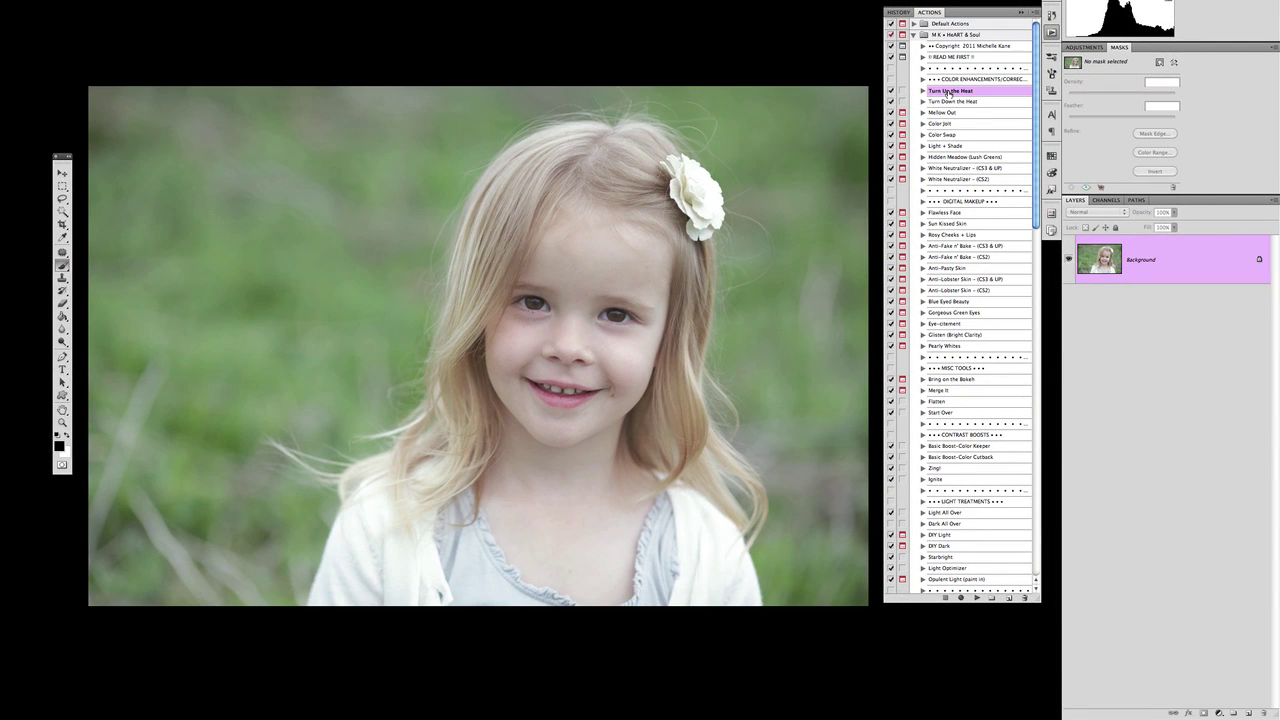
pyautogui.click(975, 597)
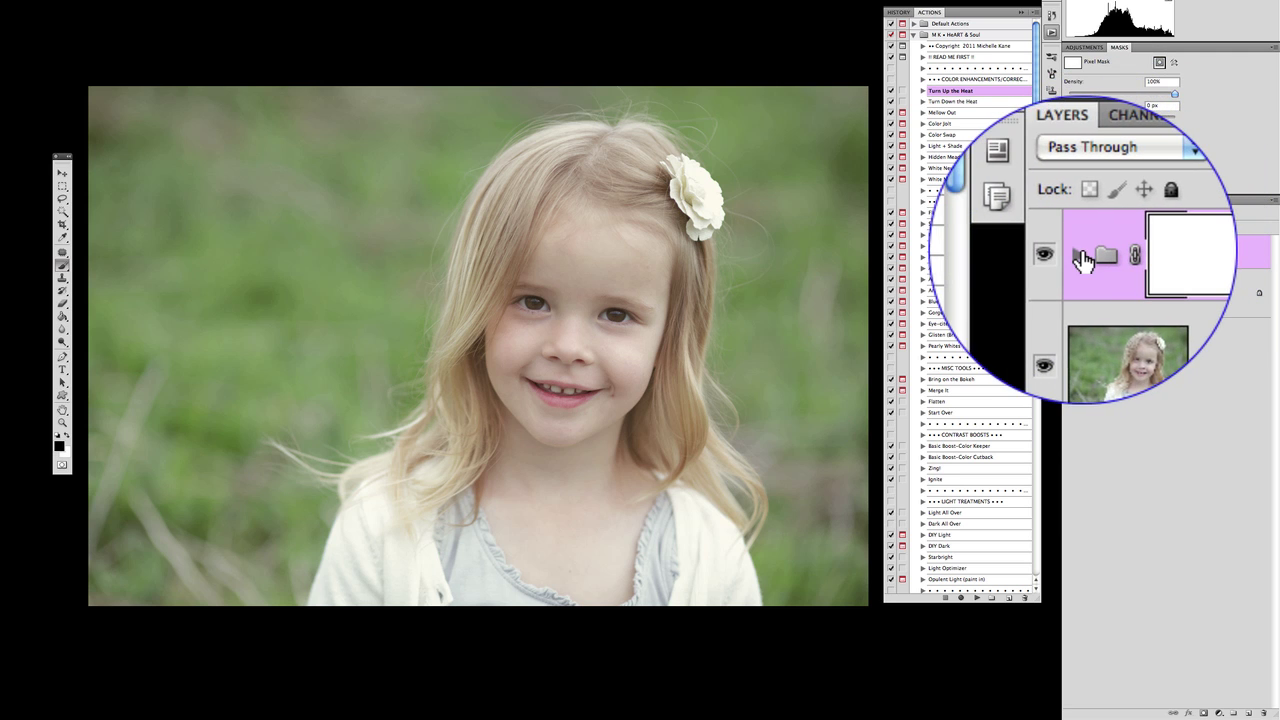
# Lower the Turn Up the Heat layer group's opacity to 44%.
pyautogui.click(1084, 253)
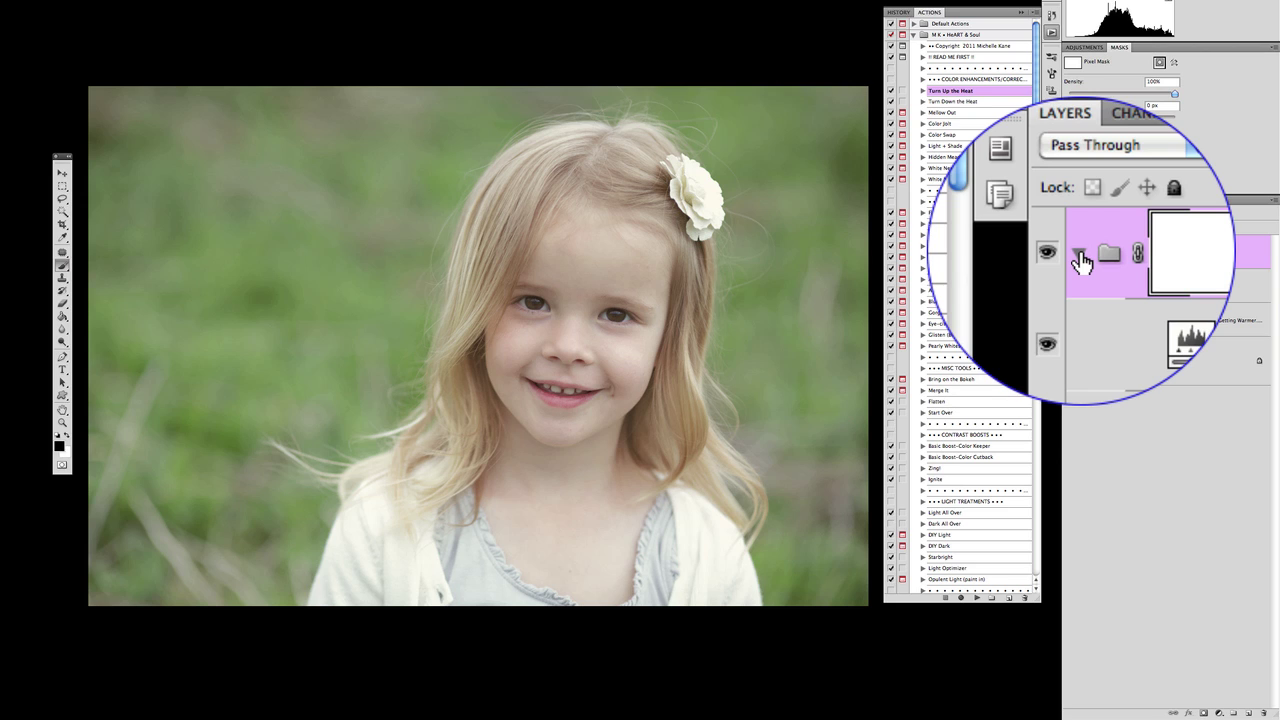
pyautogui.click(1082, 258)
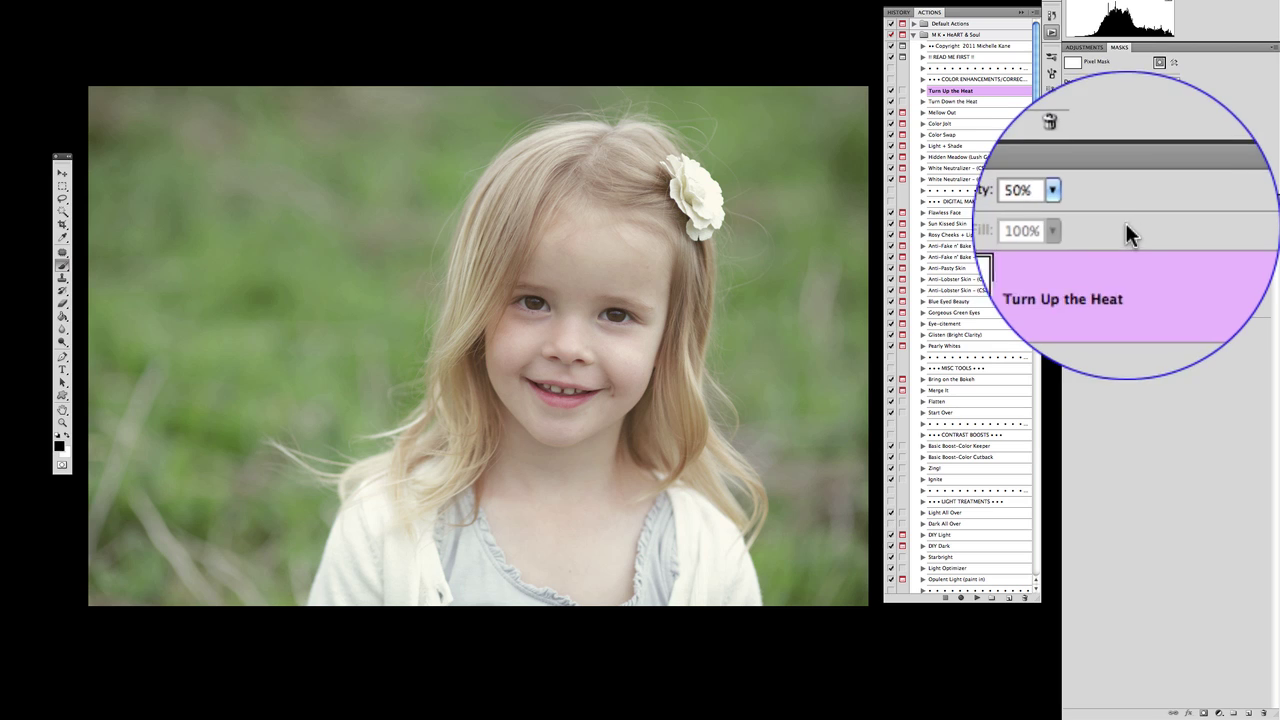
pyautogui.moveTo(1119, 212); pyautogui.dragTo(1128, 231)
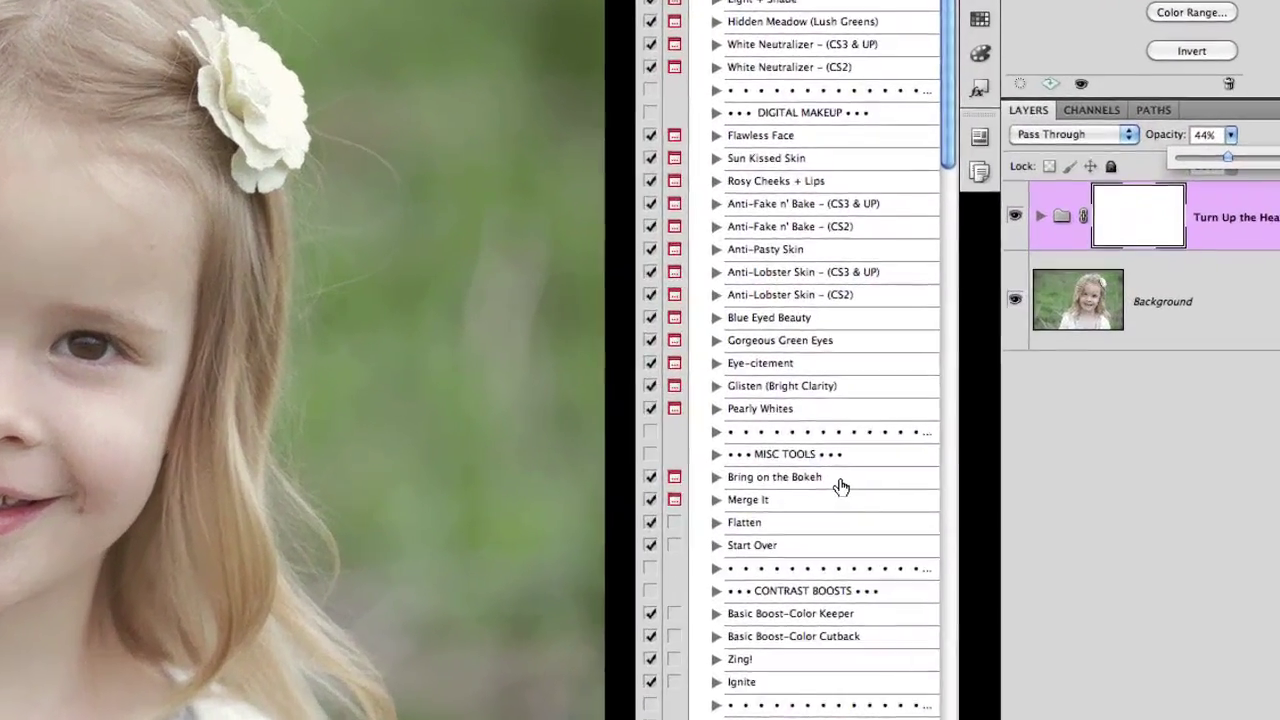
# Play the Rosy Dusk action from the Tones section of the M K • Creative HeART set.
pyautogui.scroll(5, 939, 415)
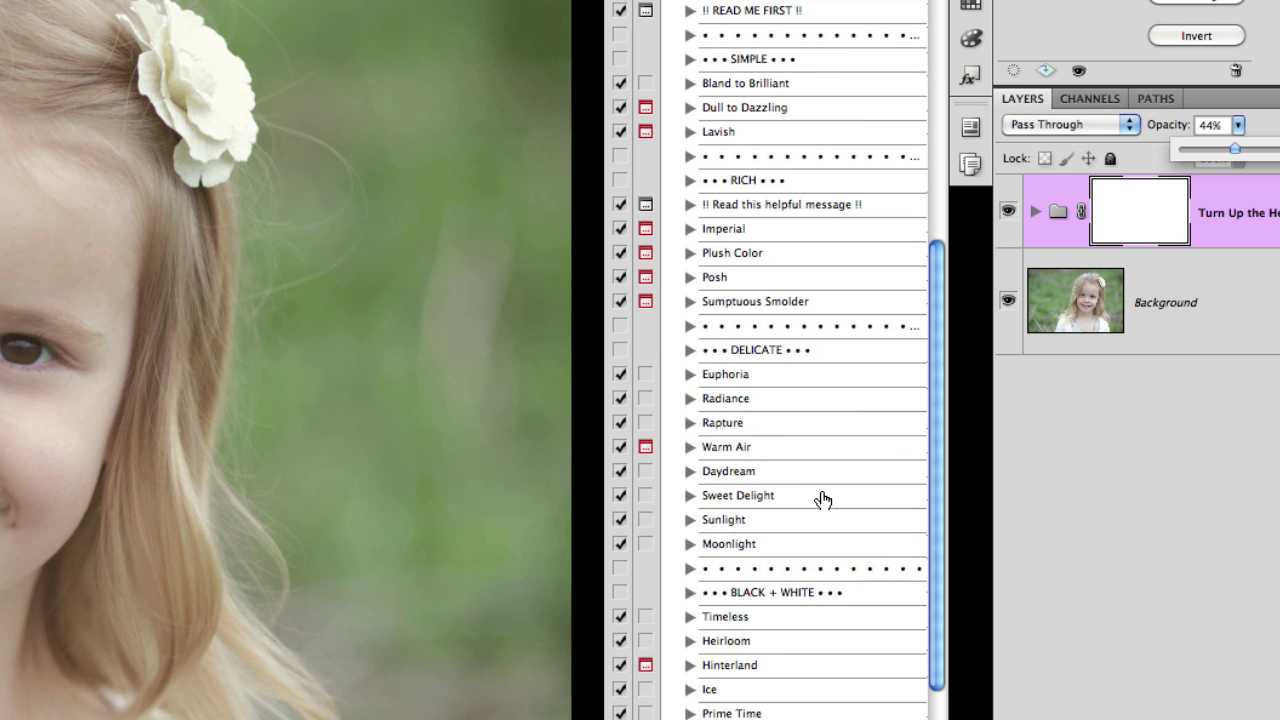
pyautogui.scroll(-3, 822, 499)
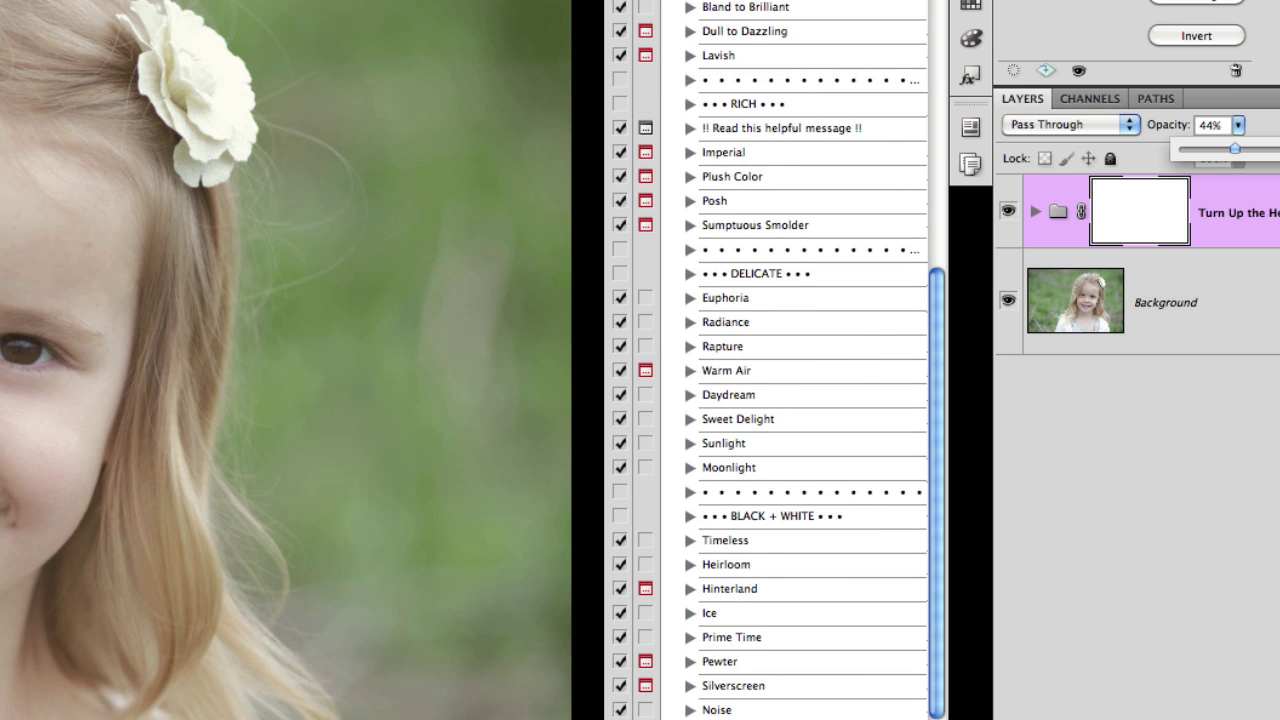
pyautogui.scroll(-10, 786, 403)
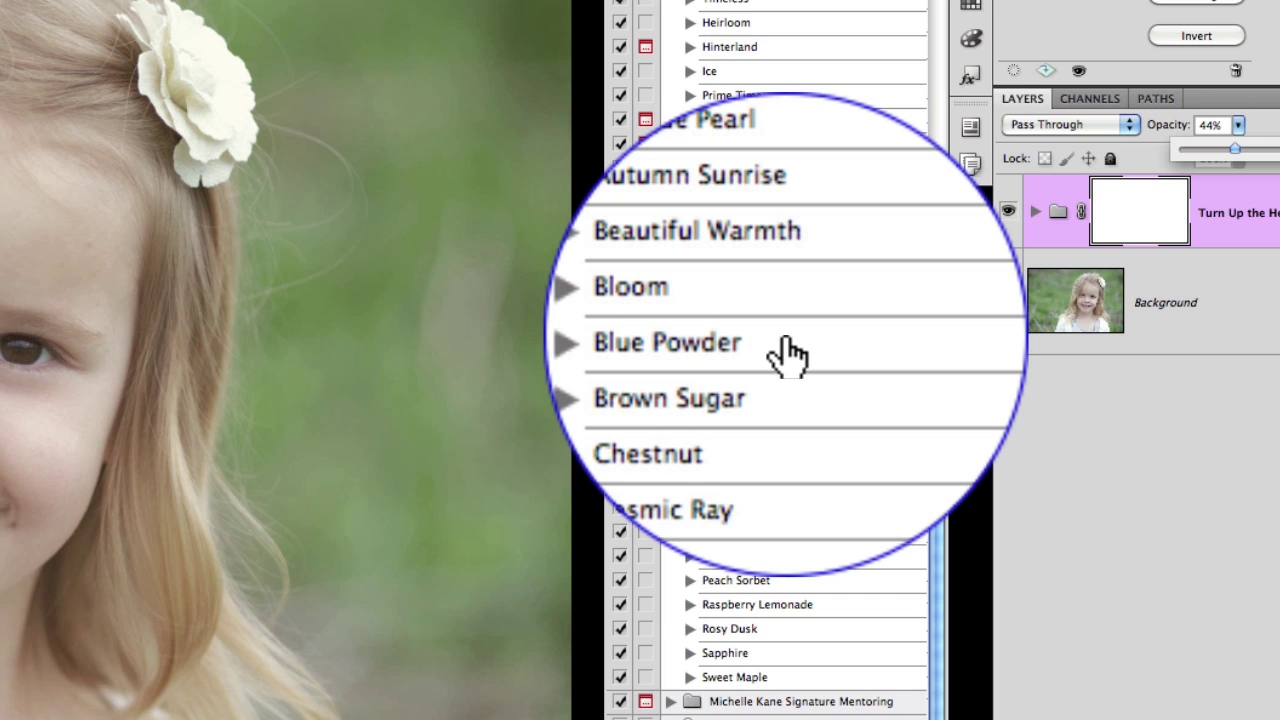
pyautogui.scroll(3, 787, 352)
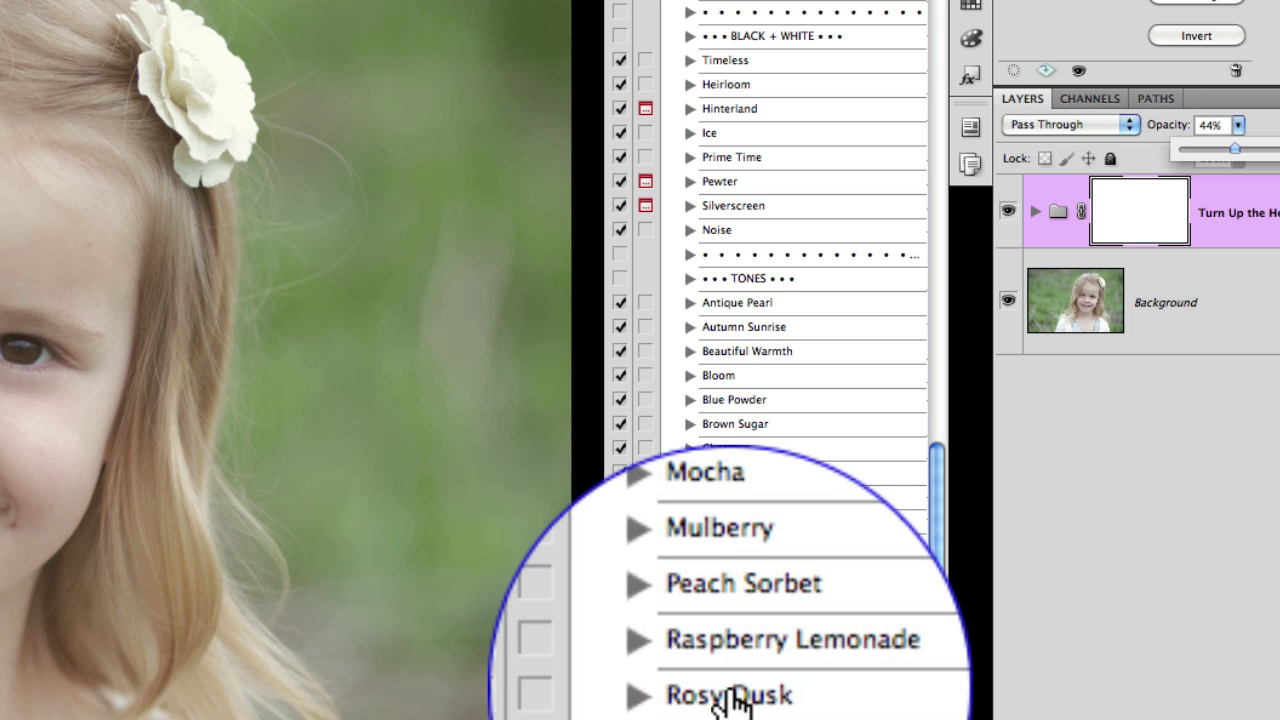
pyautogui.click(731, 691)
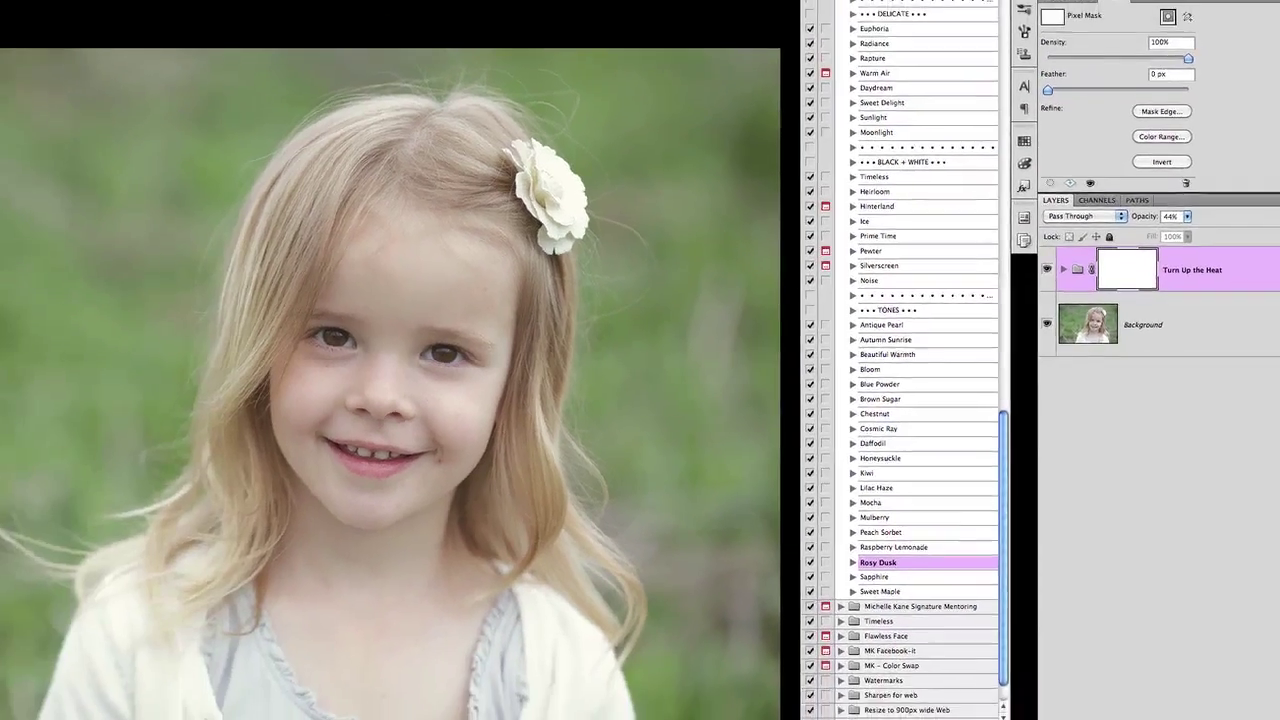
pyautogui.click(811, 719)
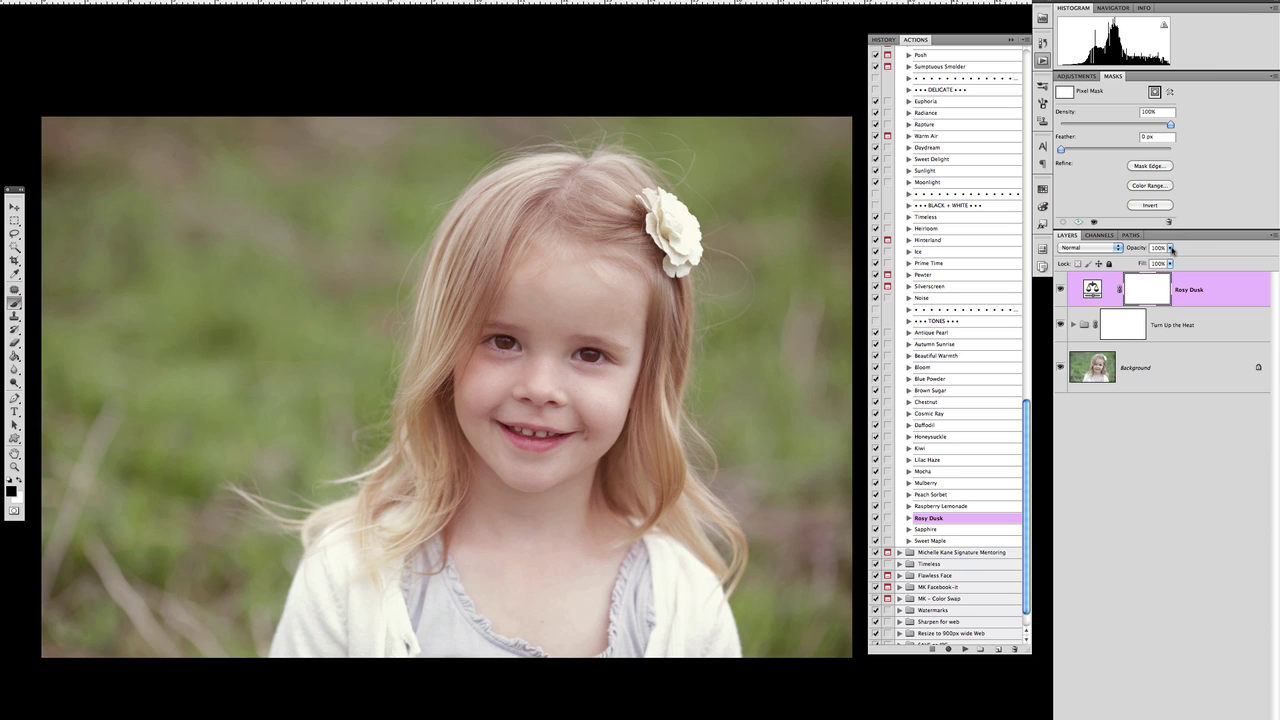
# Lower the Rosy Dusk layer's opacity to 33%.
pyautogui.click(1171, 248)
pyautogui.moveTo(1170, 262); pyautogui.dragTo(1131, 254)
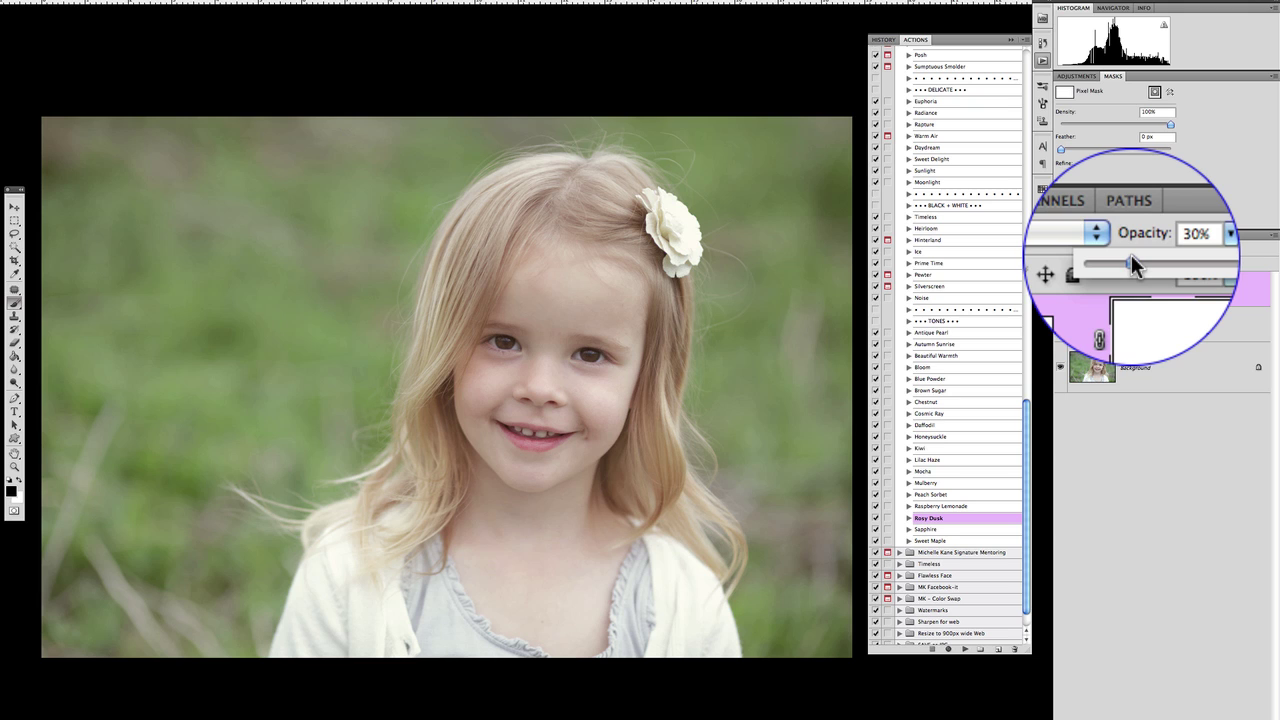
pyautogui.moveTo(1131, 254); pyautogui.dragTo(1132, 253)
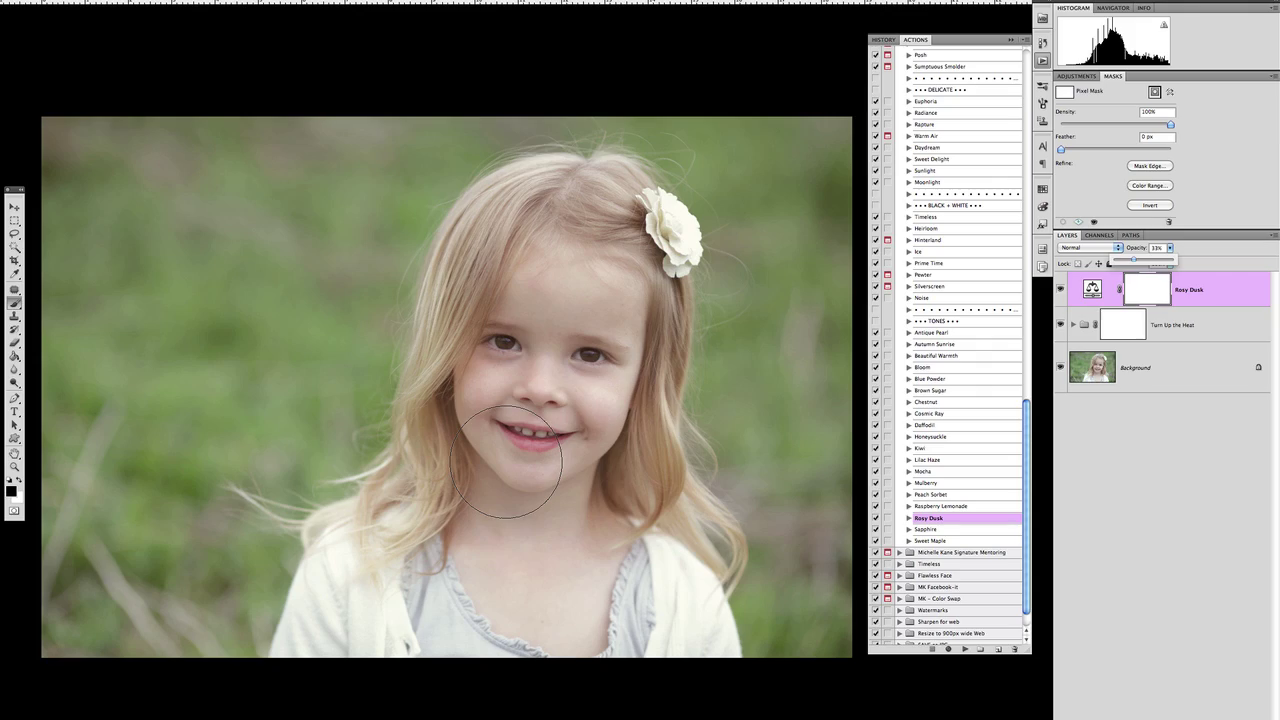
pyautogui.press('v')
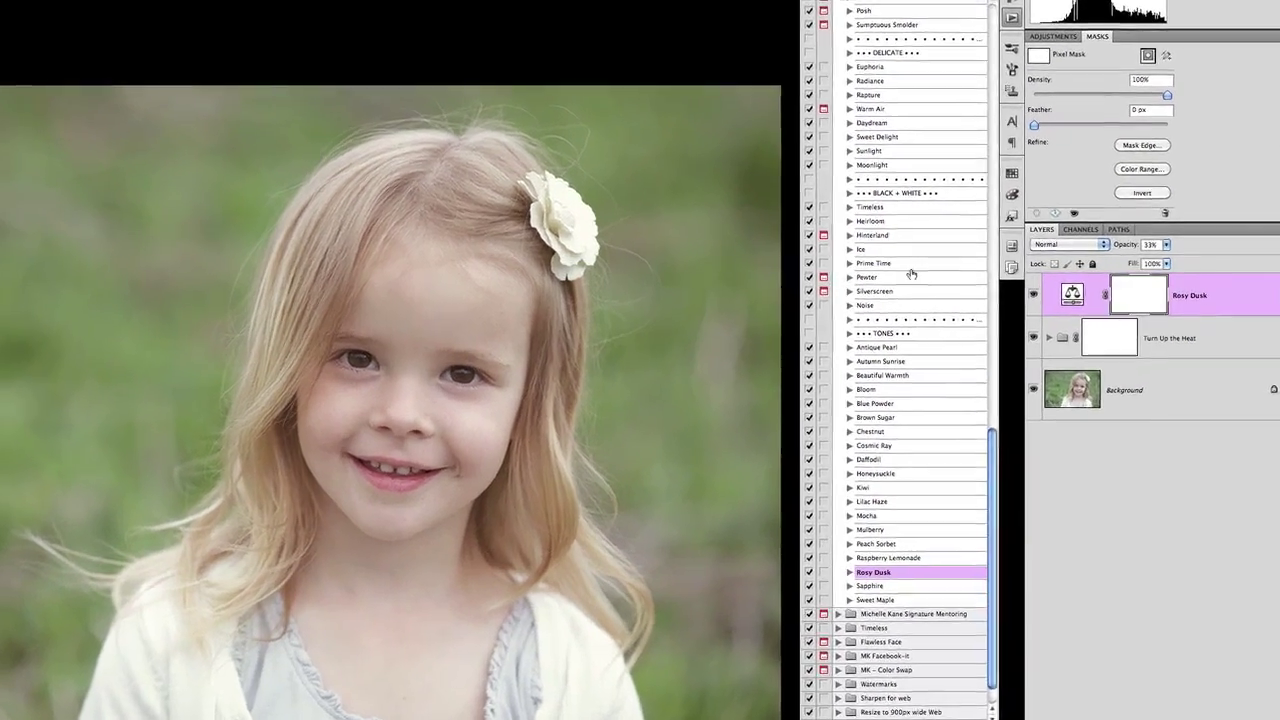
# Run the Glisten (Bright Clarity) action from the Digital Makeup section and continue past its painting instructions.
pyautogui.scroll(10, 959, 272)
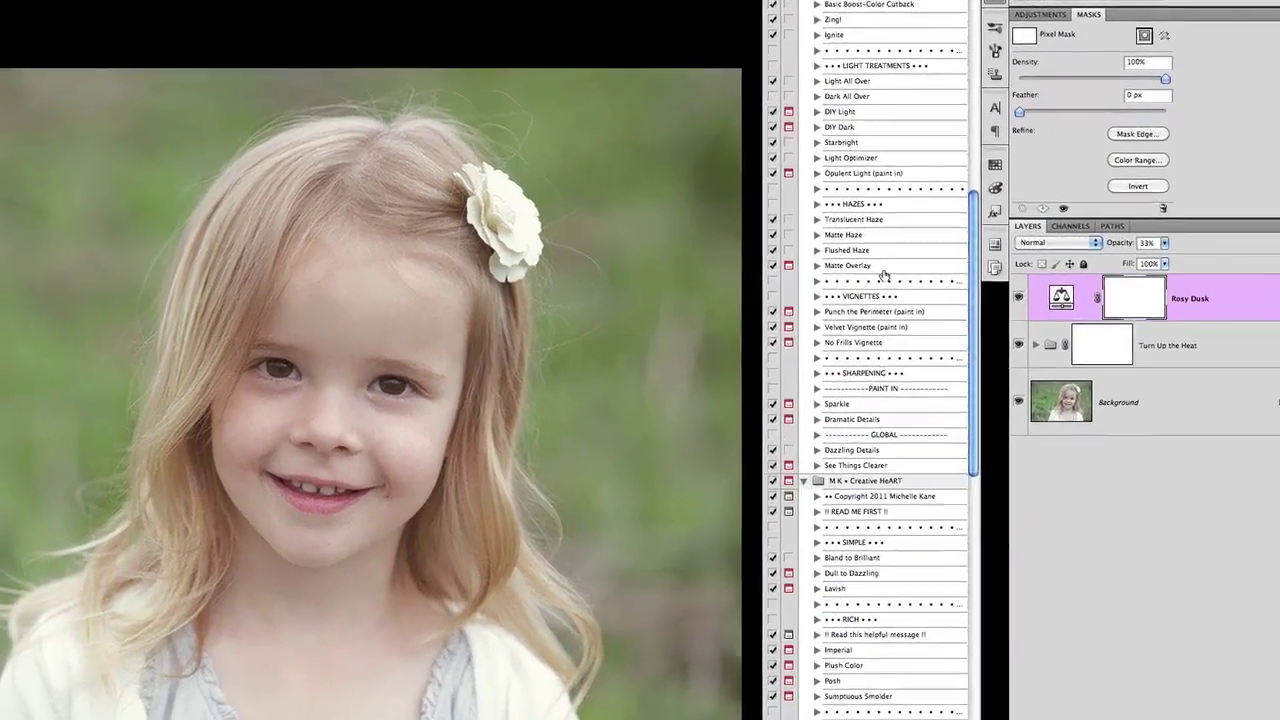
pyautogui.scroll(12, 884, 274)
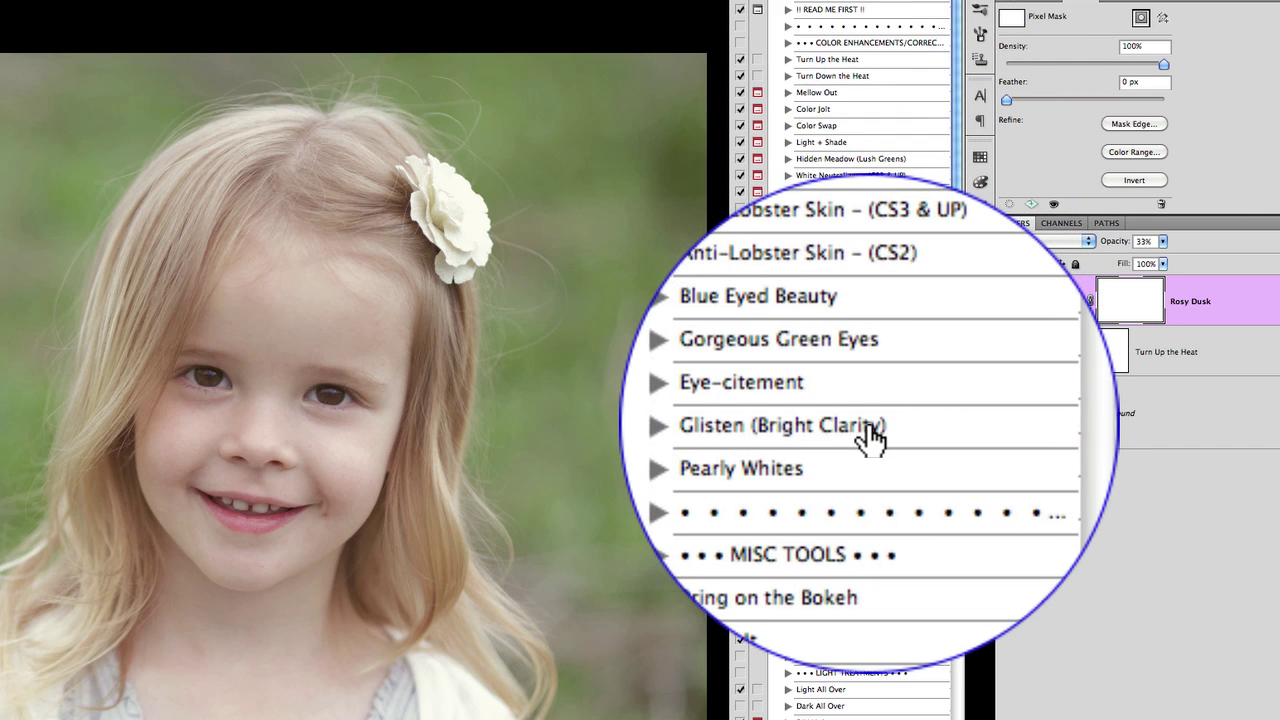
pyautogui.click(872, 440)
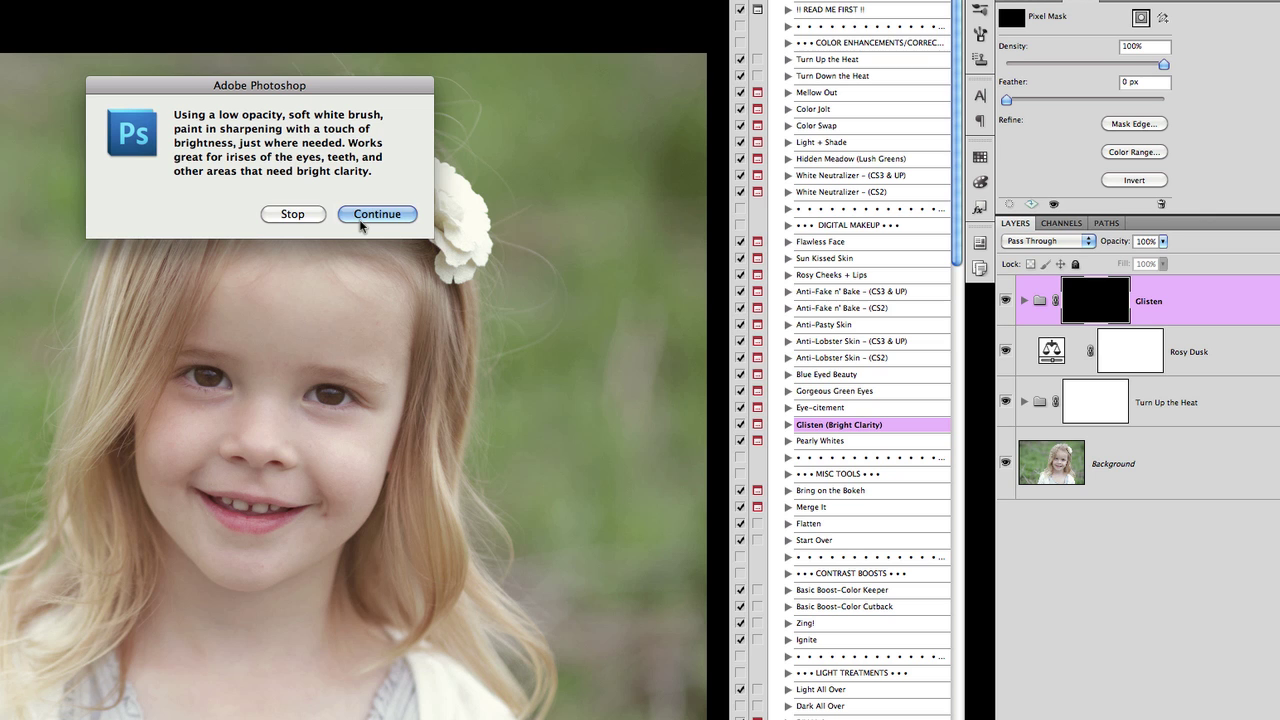
pyautogui.click(366, 216)
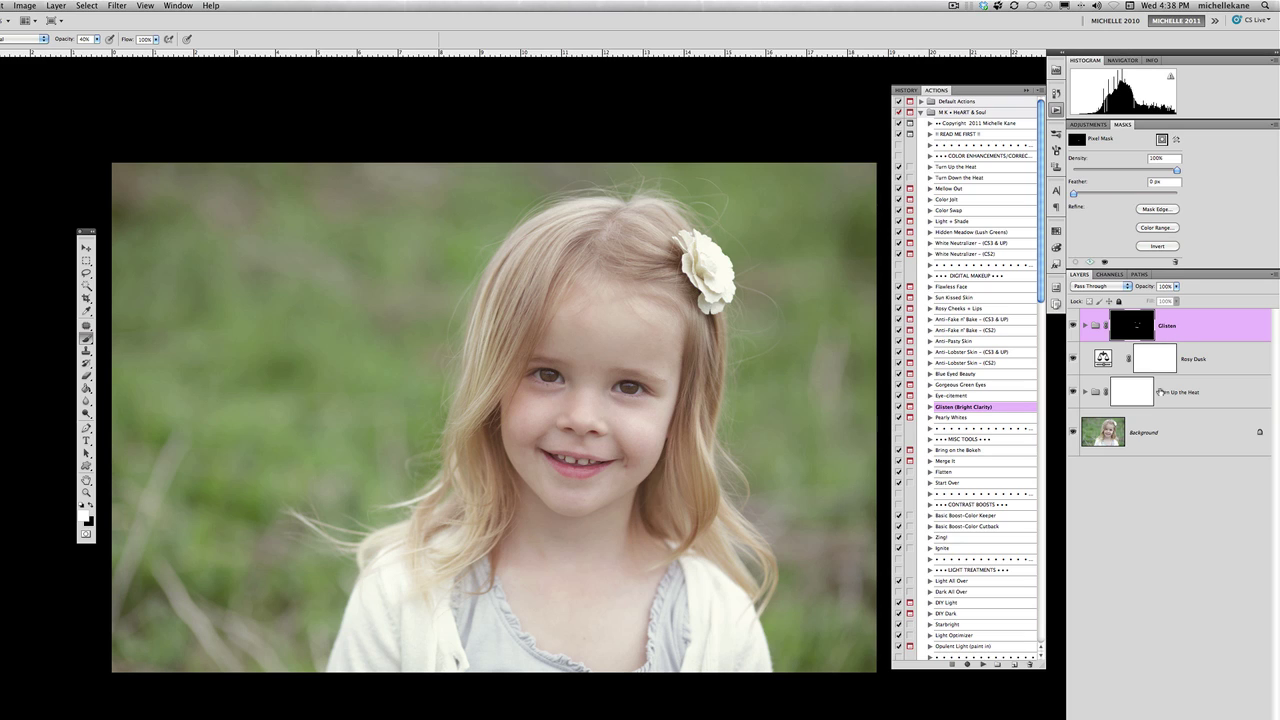
# Run the Sumptuous Smolder action from the Rich section and continue past its masking instructions.
pyautogui.scroll(-10, 960, 432)
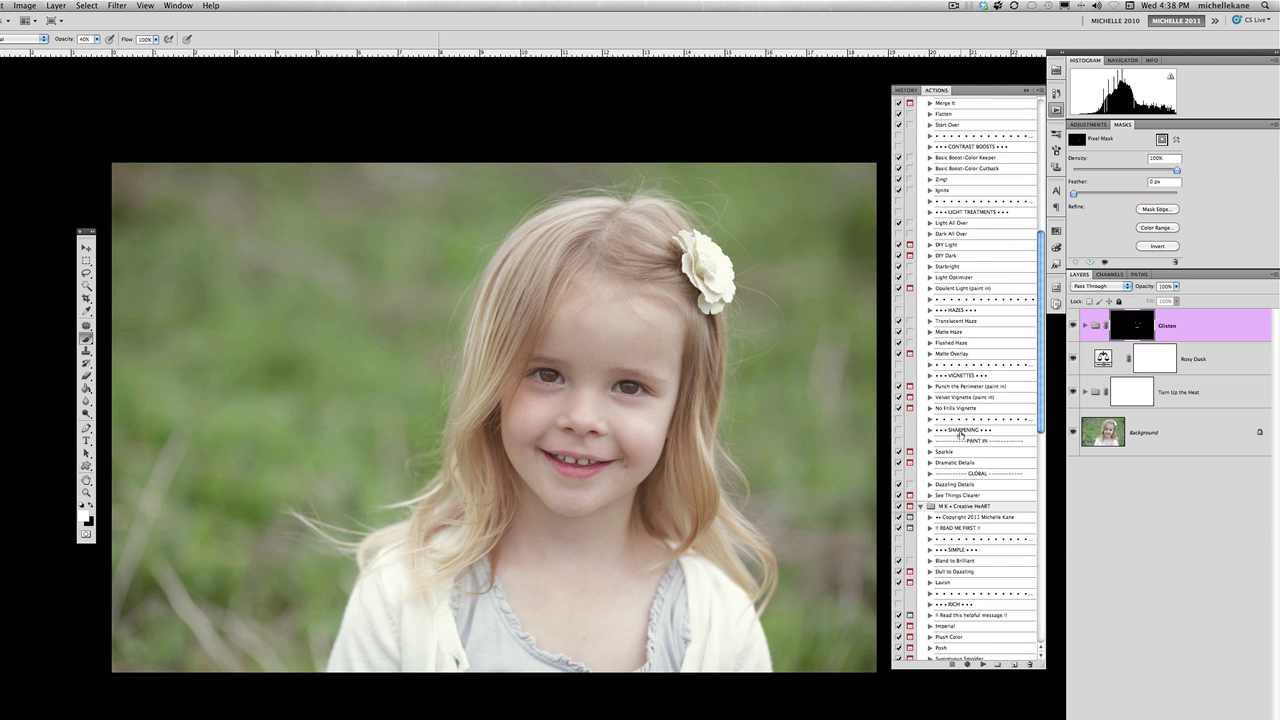
pyautogui.scroll(-5, 960, 433)
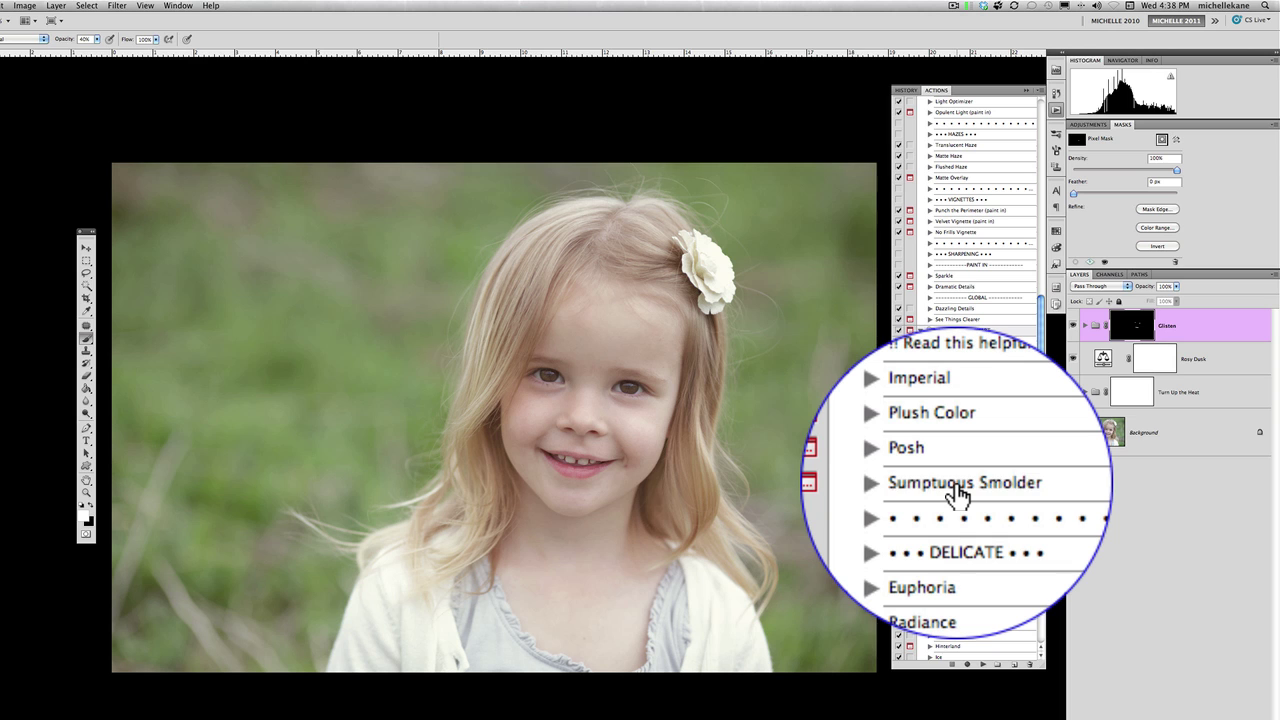
pyautogui.click(958, 490)
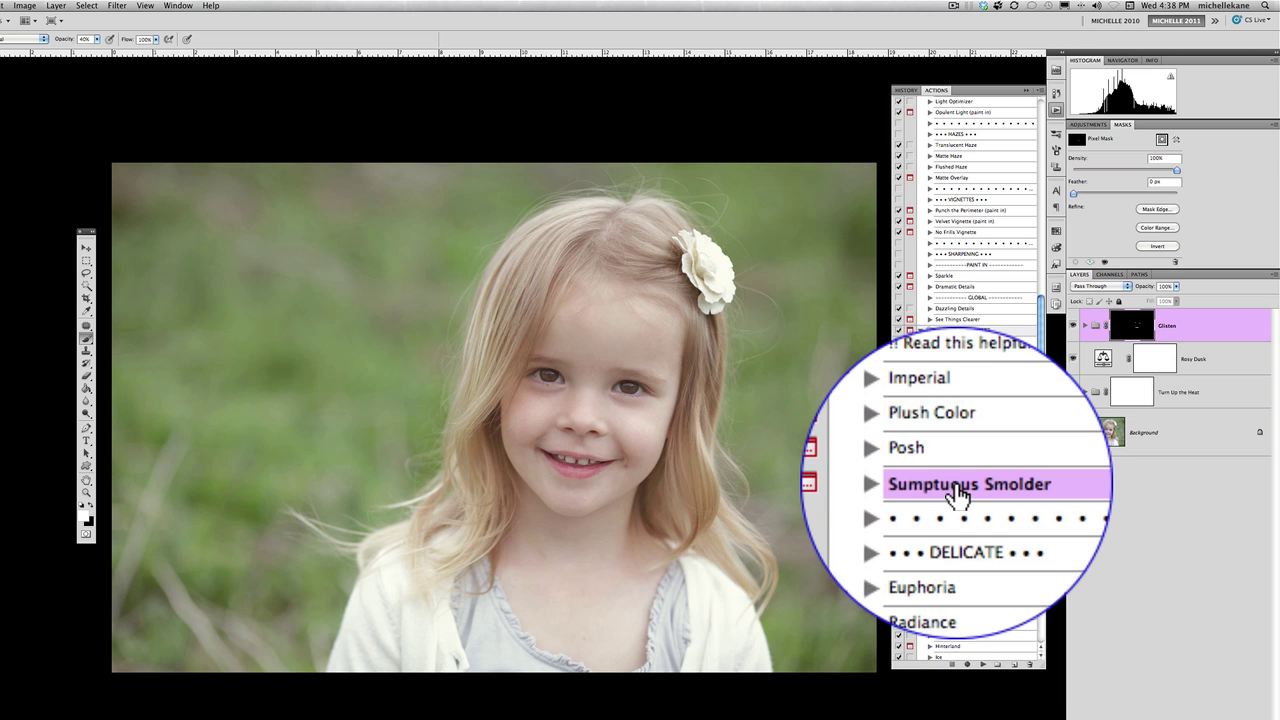
pyautogui.click(983, 663)
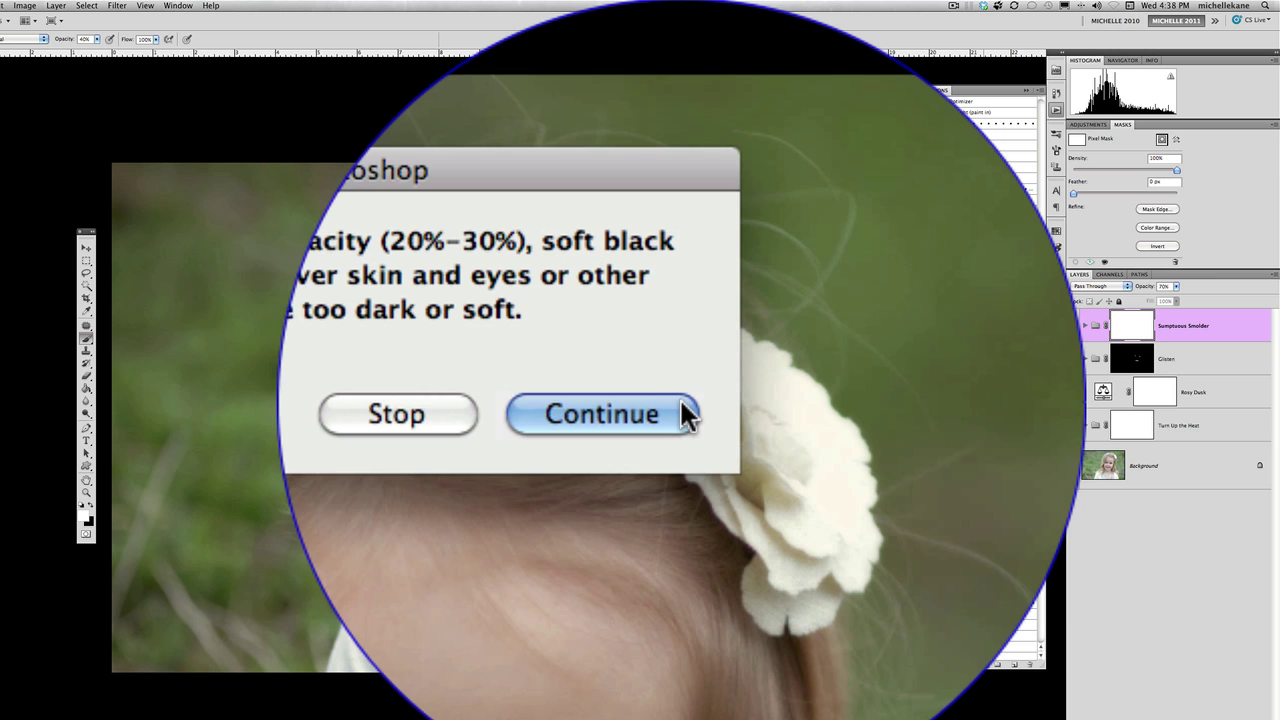
pyautogui.click(680, 404)
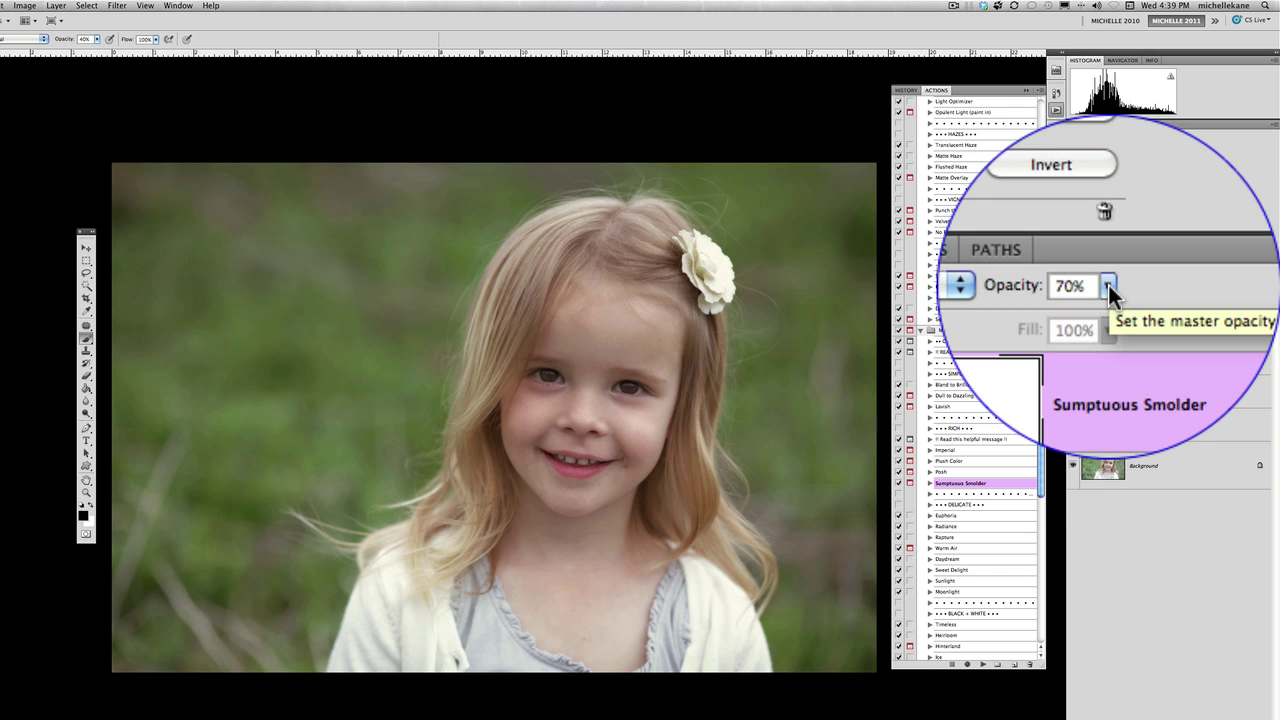
# Raise the Sumptuous Smolder group's opacity to 100% and expand the group to show its layers.
pyautogui.click(1108, 285)
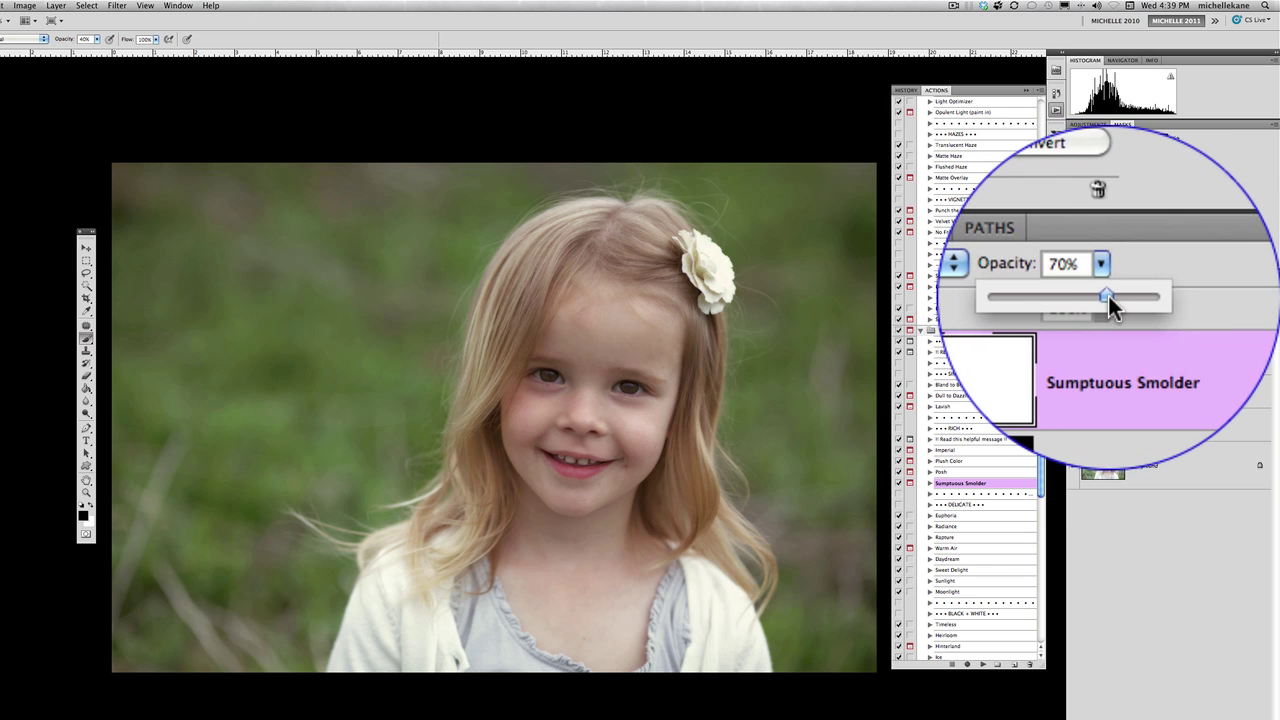
pyautogui.moveTo(1108, 296); pyautogui.dragTo(1107, 294)
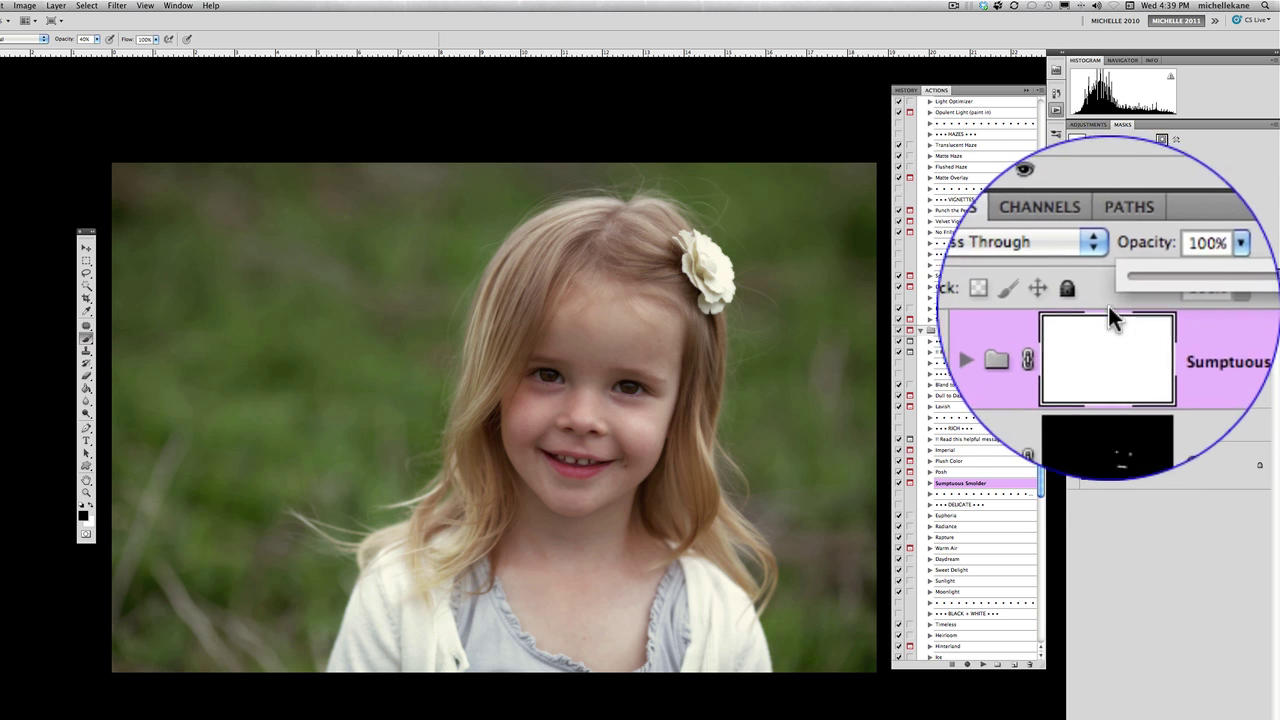
pyautogui.click(1086, 330)
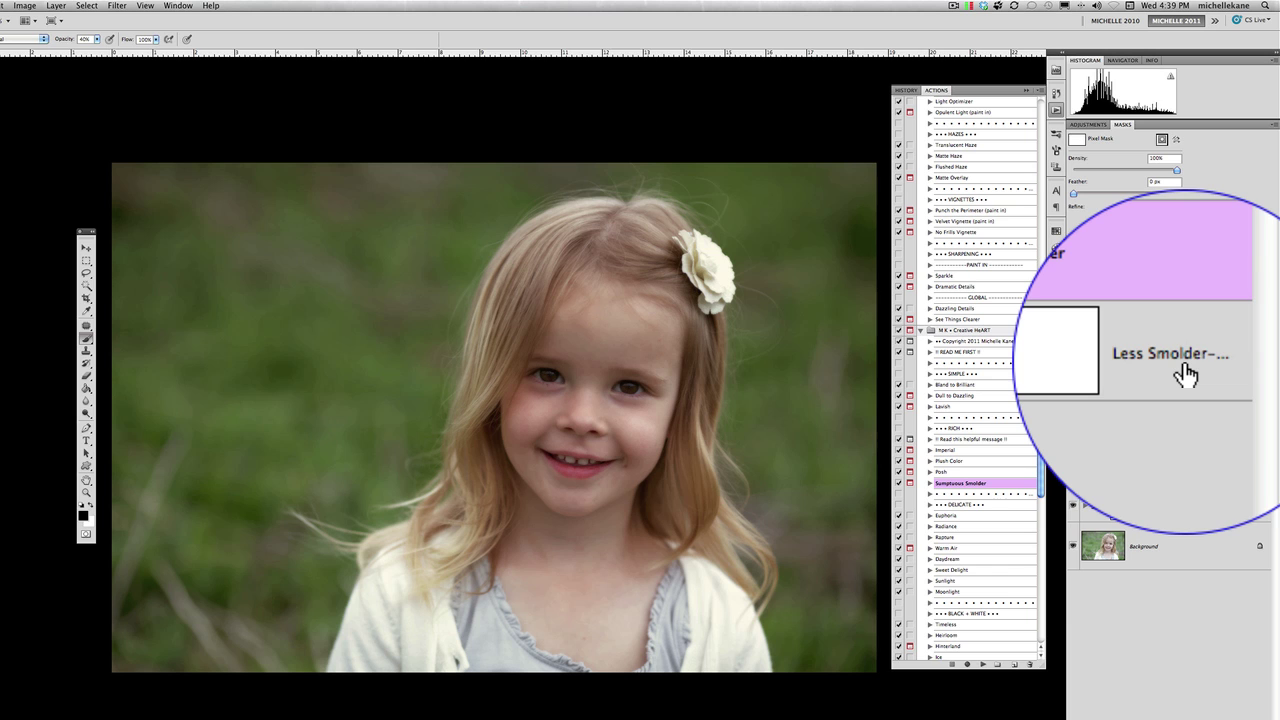
# Select the Less Smolder layer and compare the image with that layer hidden and shown.
pyautogui.click(1160, 365)
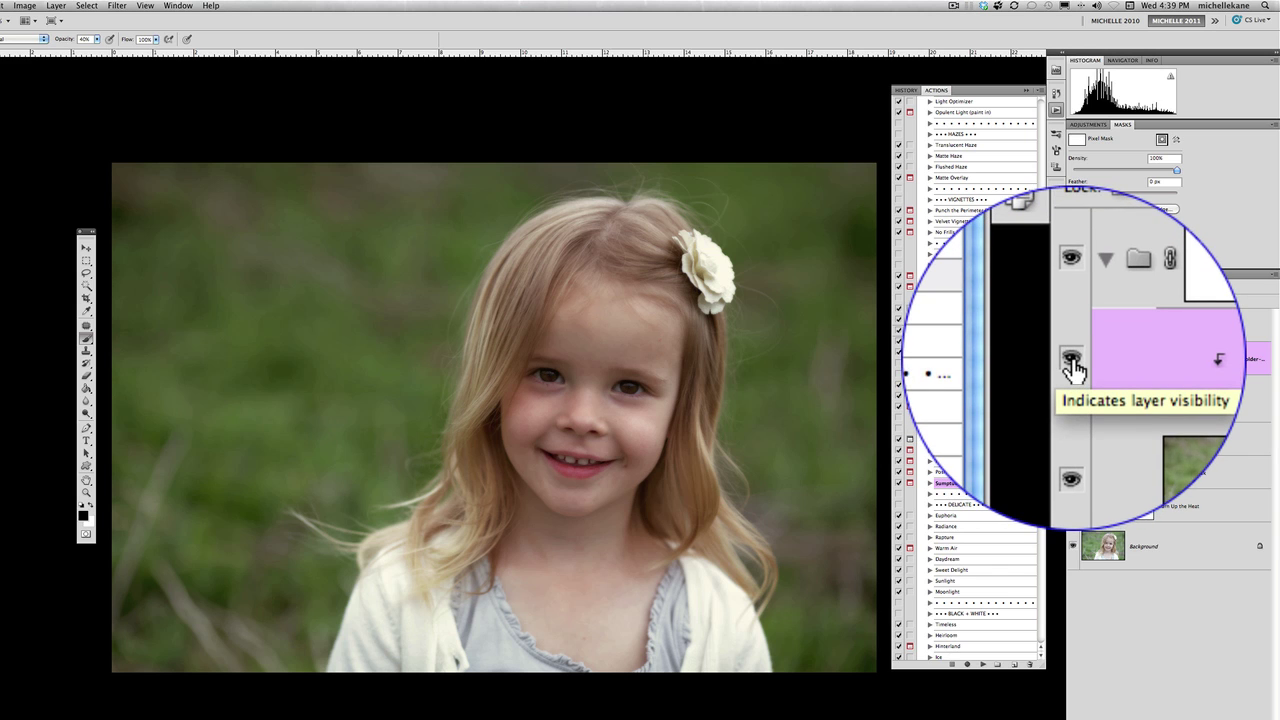
pyautogui.click(1073, 367)
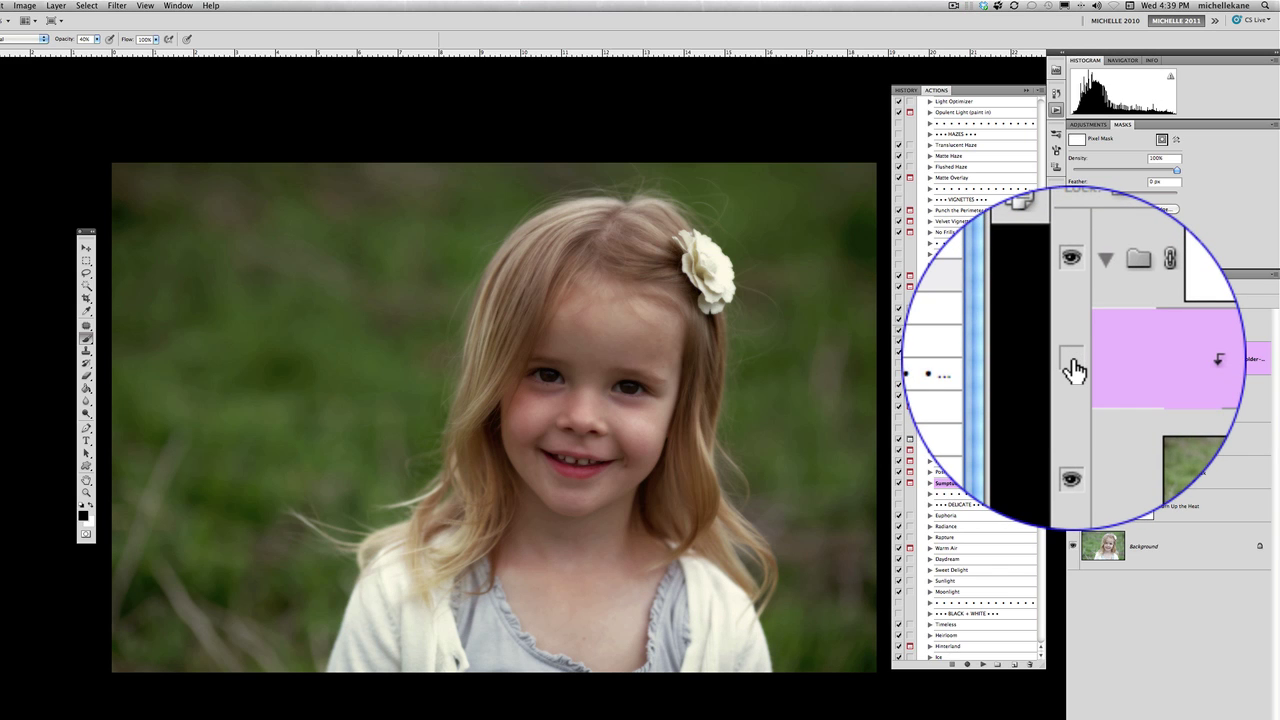
pyautogui.click(1073, 367)
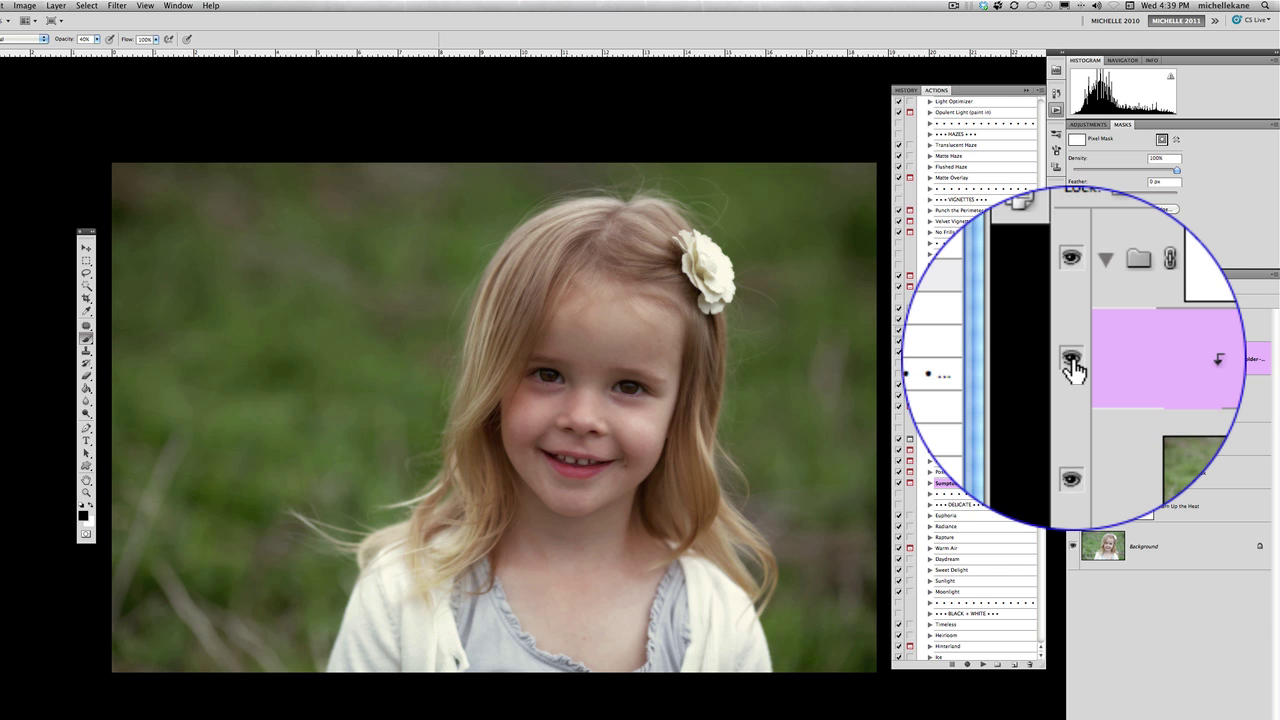
# Adjust the Less Smolder layer's opacity, trying values up to 100%, and collapse the Sumptuous Smolder group.
pyautogui.click(1108, 285)
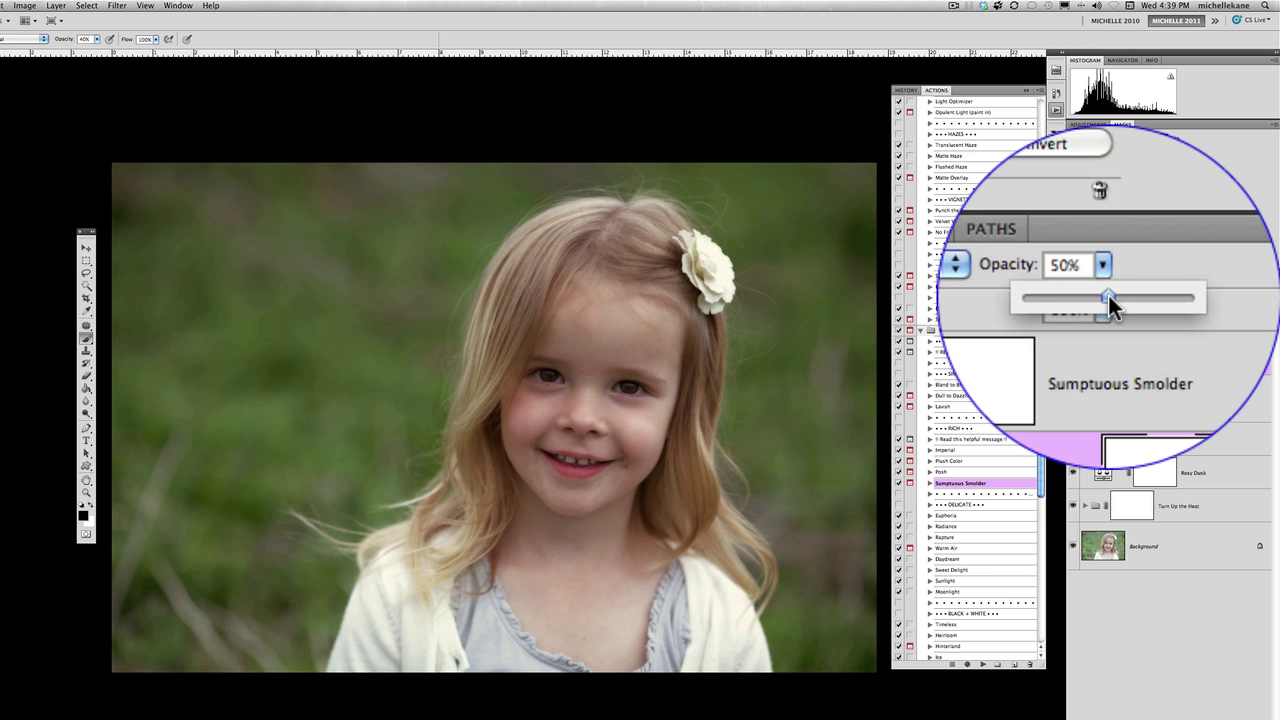
pyautogui.moveTo(1108, 295); pyautogui.dragTo(1110, 297)
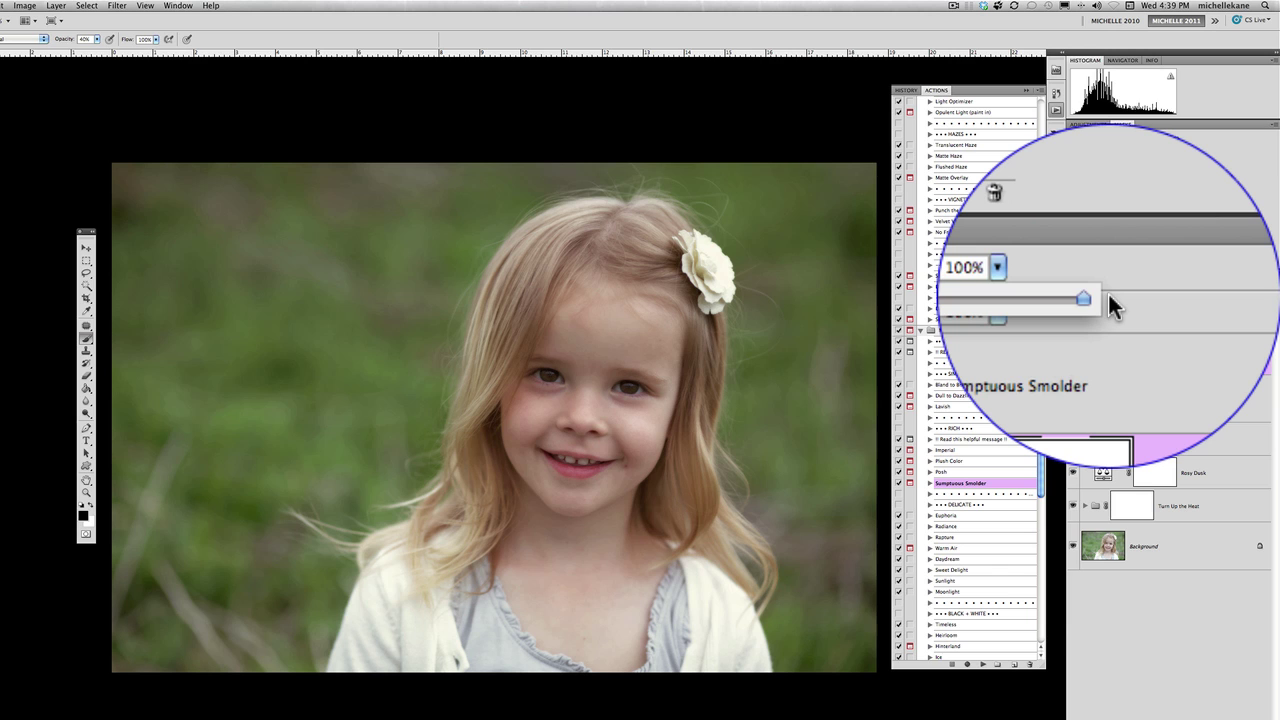
pyautogui.moveTo(1113, 305); pyautogui.dragTo(1113, 305)
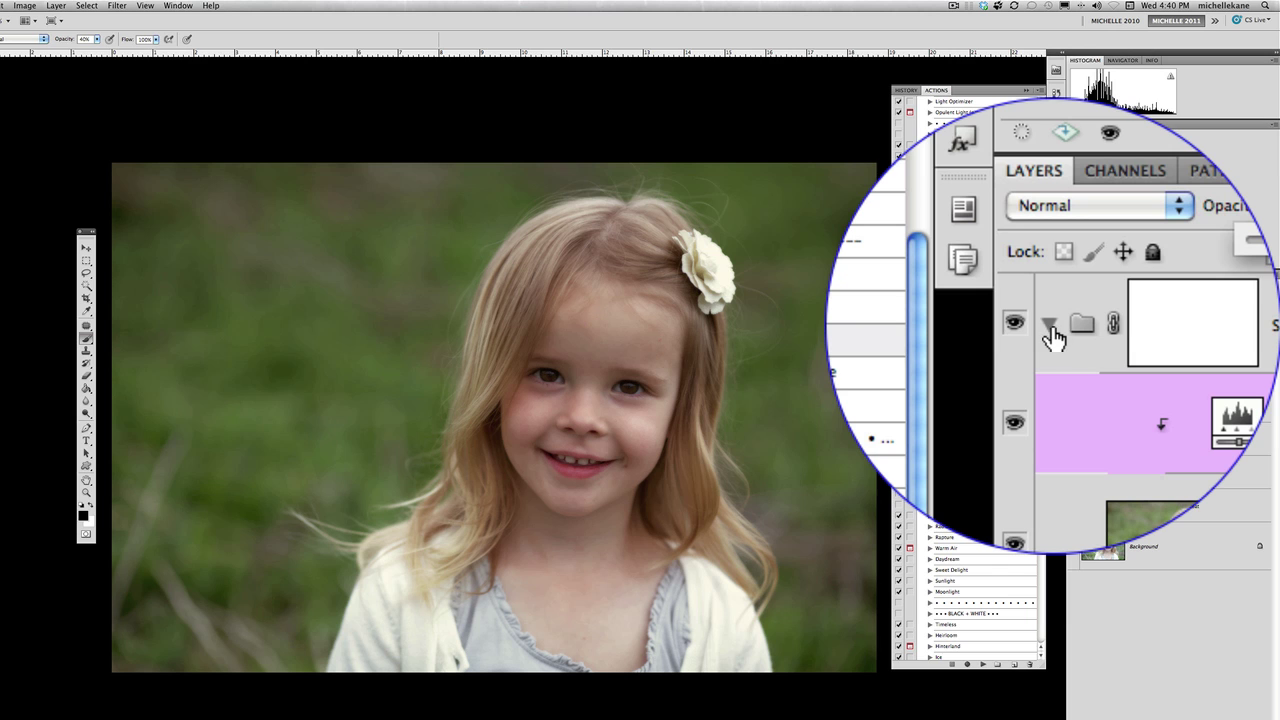
pyautogui.click(1052, 330)
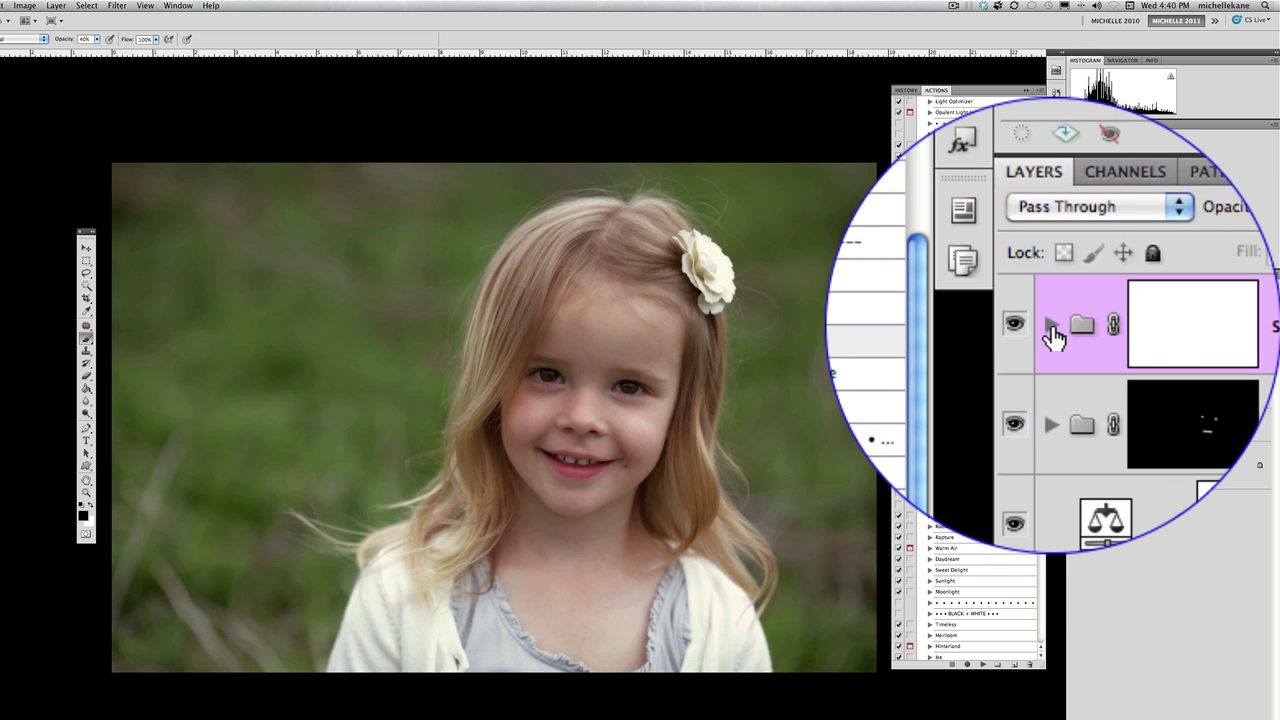
# Paint black at 20% brush opacity on the Sumptuous Smolder group's mask over the girl's face and neck.
pyautogui.click(1152, 322)
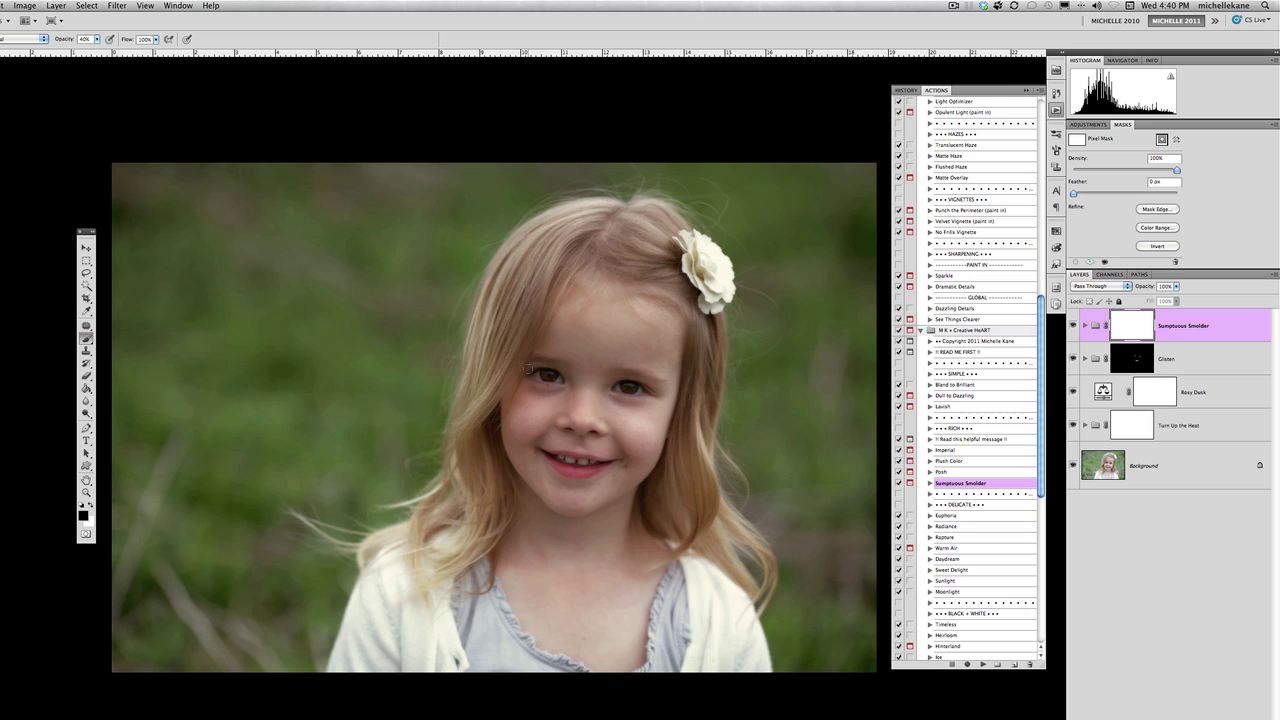
pyautogui.click(97, 39)
pyautogui.moveTo(97, 49); pyautogui.dragTo(89, 49)
pyautogui.press('Return')
pyautogui.moveTo(543, 376)
pyautogui.mouseDown()
pyautogui.moveTo(654, 398)
pyautogui.moveTo(551, 380)
pyautogui.moveTo(648, 394)
pyautogui.moveTo(608, 387)
pyautogui.moveTo(631, 391)
pyautogui.moveTo(593, 323)
pyautogui.moveTo(572, 322)
pyautogui.moveTo(647, 364)
pyautogui.moveTo(645, 382)
pyautogui.moveTo(601, 285)
pyautogui.moveTo(556, 364)
pyautogui.moveTo(632, 252)
pyautogui.moveTo(658, 321)
pyautogui.moveTo(653, 465)
pyautogui.moveTo(594, 399)
pyautogui.moveTo(558, 463)
pyautogui.moveTo(528, 394)
pyautogui.moveTo(524, 449)
pyautogui.moveTo(530, 528)
pyautogui.moveTo(533, 476)
pyautogui.moveTo(561, 549)
pyautogui.moveTo(596, 513)
pyautogui.moveTo(592, 386)
pyautogui.moveTo(607, 315)
pyautogui.moveTo(591, 289)
pyautogui.moveTo(557, 321)
pyautogui.moveTo(533, 450)
pyautogui.moveTo(568, 409)
pyautogui.moveTo(597, 527)
pyautogui.moveTo(617, 525)
pyautogui.moveTo(619, 577)
pyautogui.moveTo(573, 590)
pyautogui.moveTo(536, 577)
pyautogui.moveTo(570, 618)
pyautogui.moveTo(526, 455)
pyautogui.moveTo(604, 315)
pyautogui.moveTo(581, 329)
pyautogui.moveTo(553, 513)
pyautogui.moveTo(503, 622)
pyautogui.mouseUp()
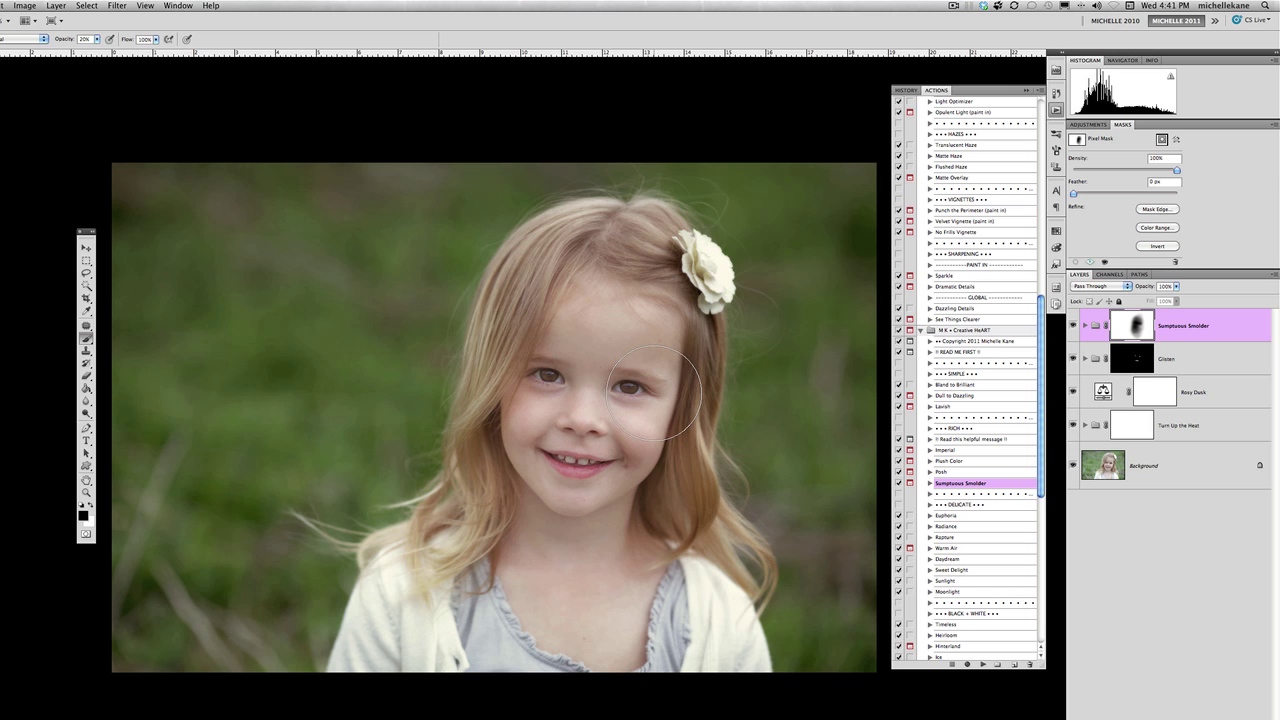
# Make white the foreground color and shrink the brush to refine small areas of the Sumptuous Smolder mask.
pyautogui.click(89, 503)
pyautogui.press('[')
pyautogui.press('[')
pyautogui.press('[')
pyautogui.press('[')
pyautogui.press('[')
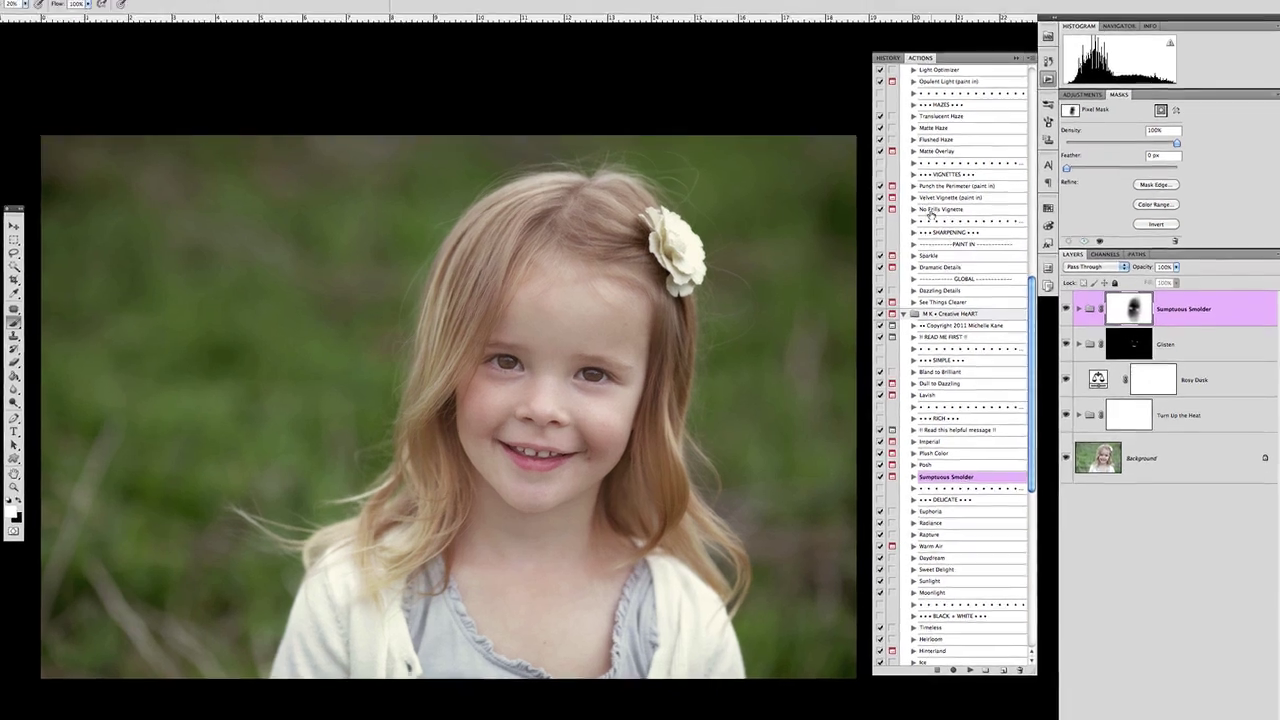
# Play the Light Optimizer action from the Light Treatments section and compare the image with its layer off and on.
pyautogui.scroll(10, 948, 236)
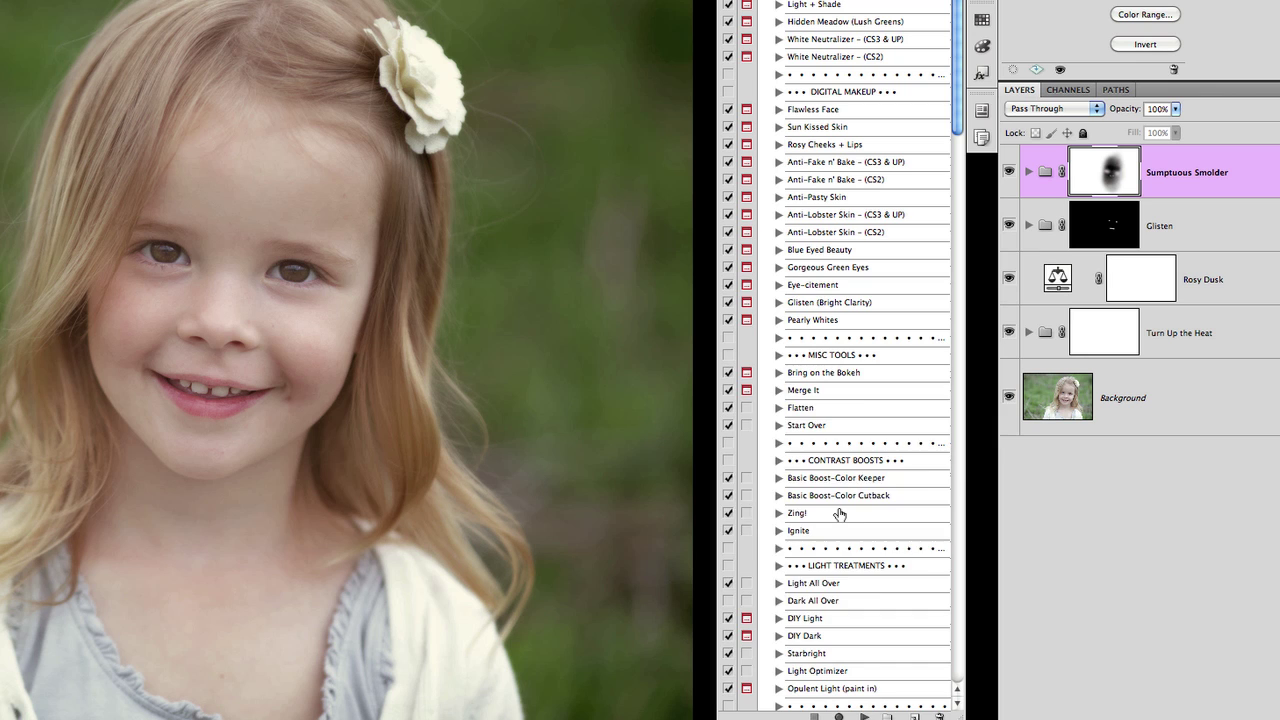
pyautogui.scroll(-1, 840, 514)
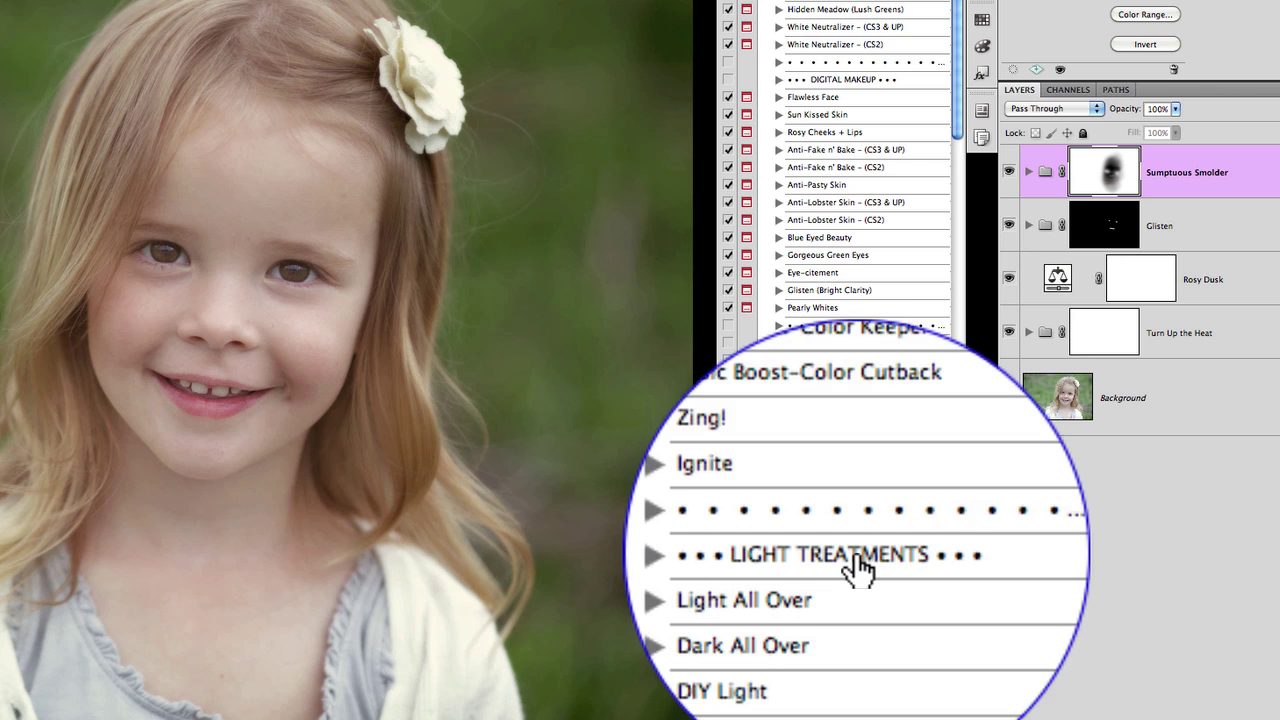
pyautogui.click(835, 663)
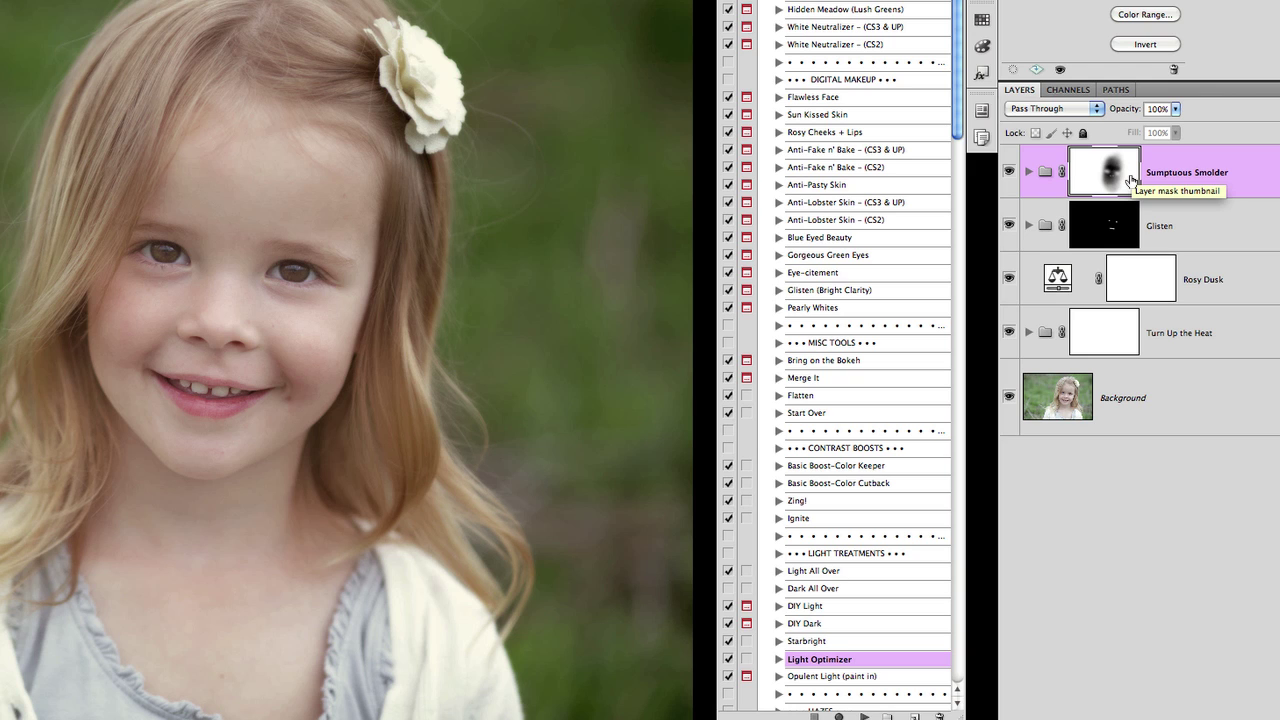
pyautogui.click(865, 714)
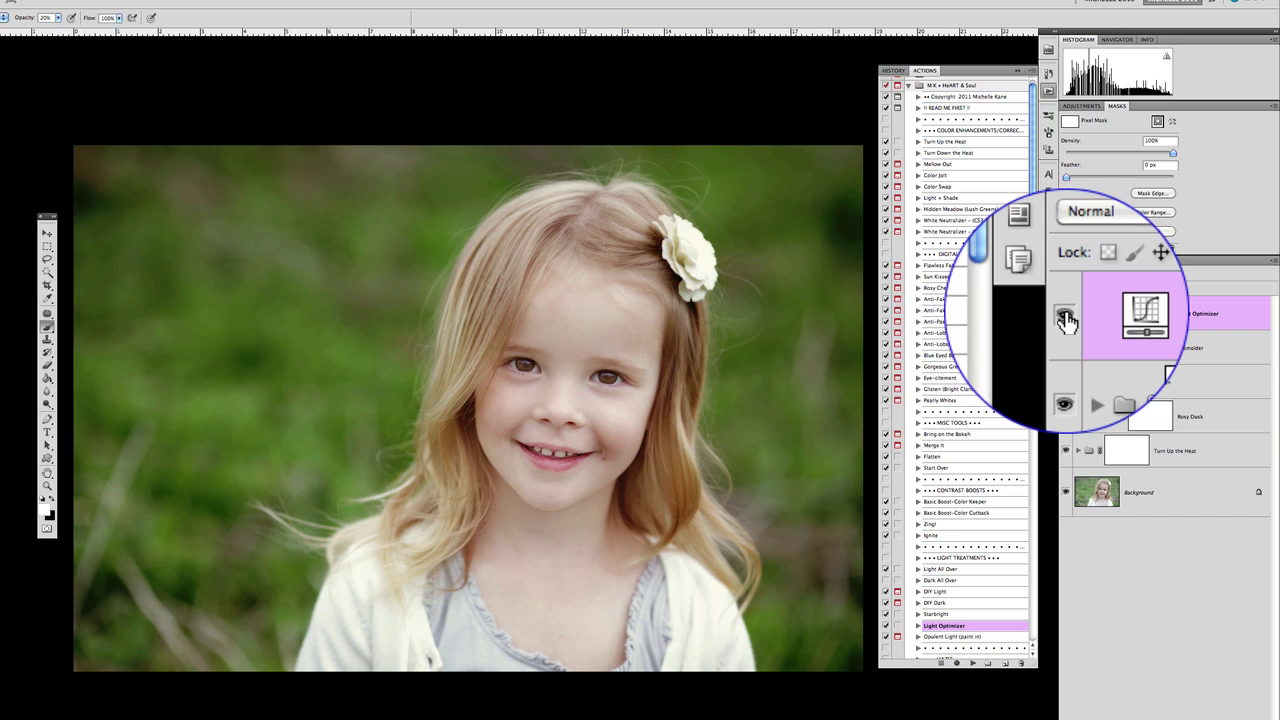
pyautogui.click(1067, 320)
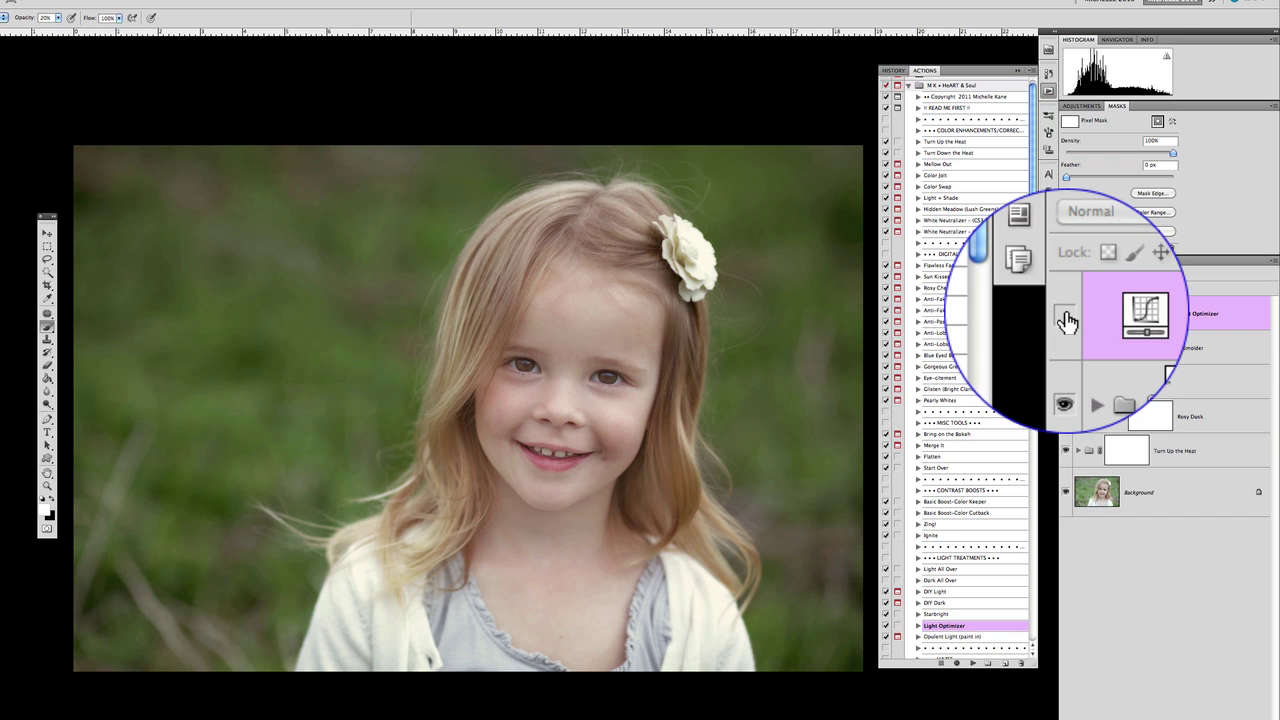
pyautogui.click(1067, 320)
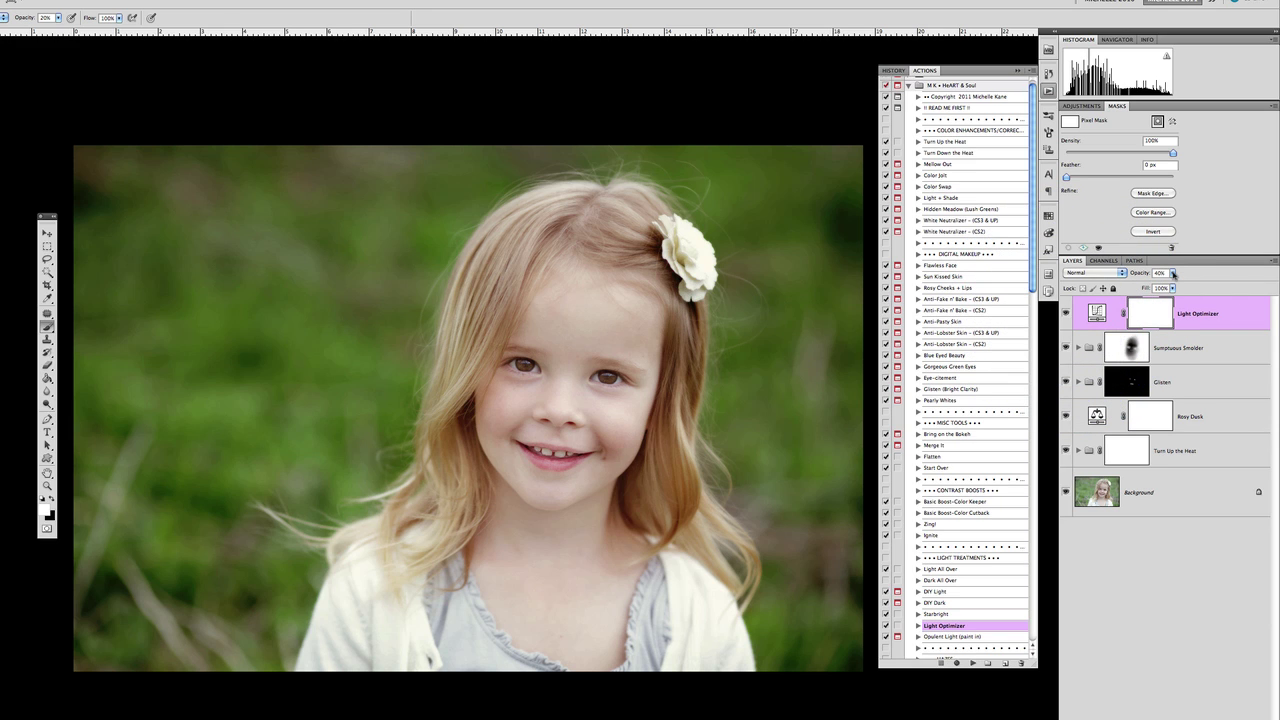
# Lower the Light Optimizer layer's opacity to 30%.
pyautogui.click(1174, 273)
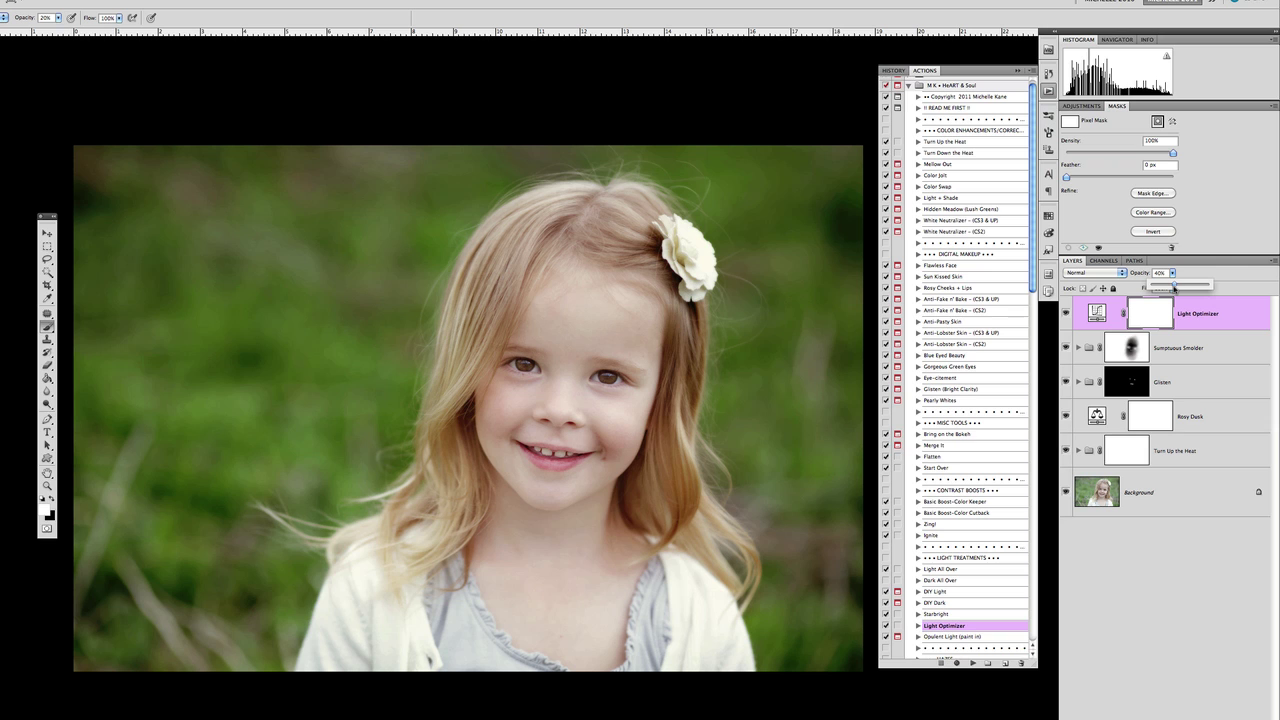
pyautogui.moveTo(1175, 287)
pyautogui.mouseDown()
pyautogui.moveTo(1154, 287)
pyautogui.moveTo(1171, 287)
pyautogui.mouseUp()
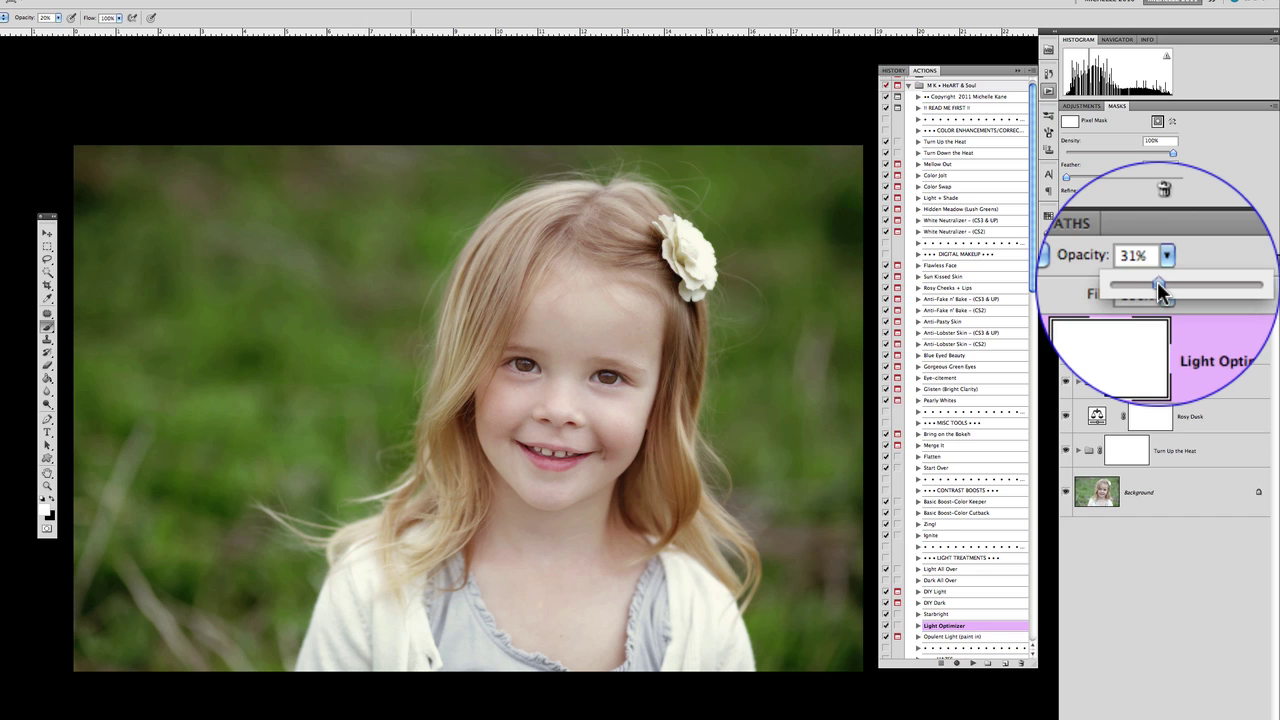
pyautogui.moveTo(1157, 281); pyautogui.dragTo(1156, 281)
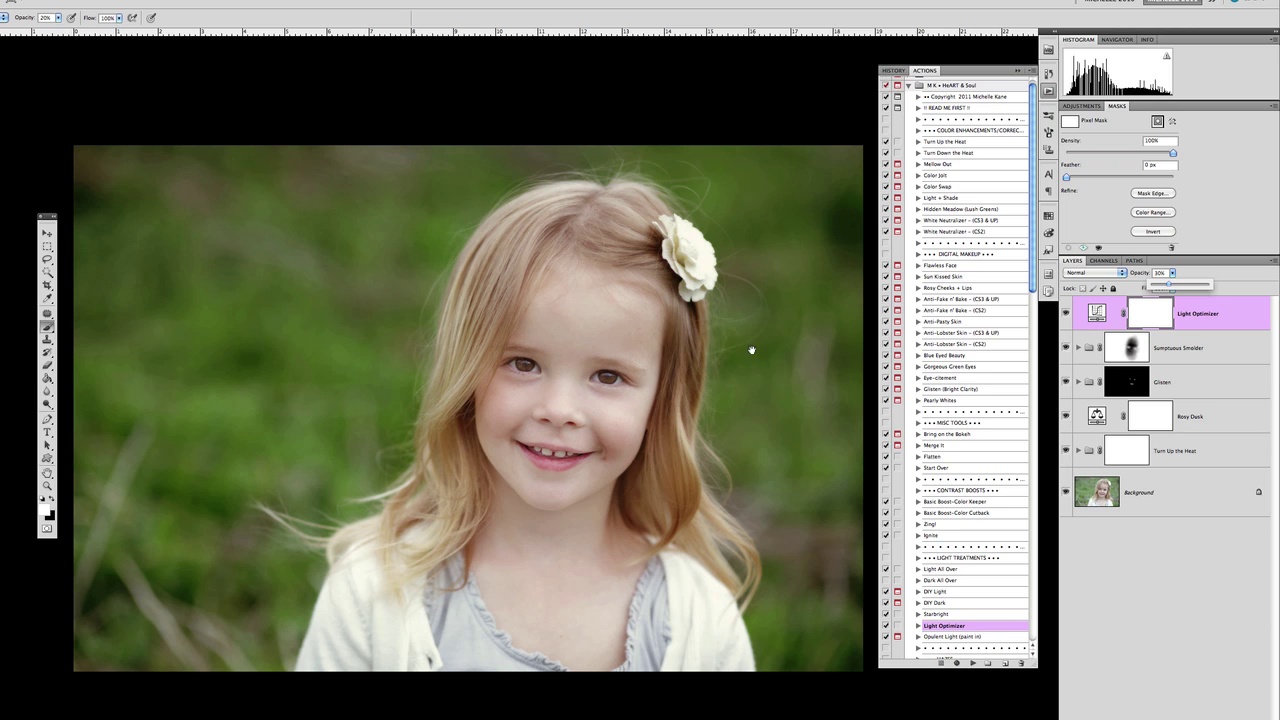
pyautogui.moveTo(751, 349)
pyautogui.mouseDown()
pyautogui.moveTo(729, 344)
pyautogui.moveTo(740, 342)
pyautogui.mouseUp()
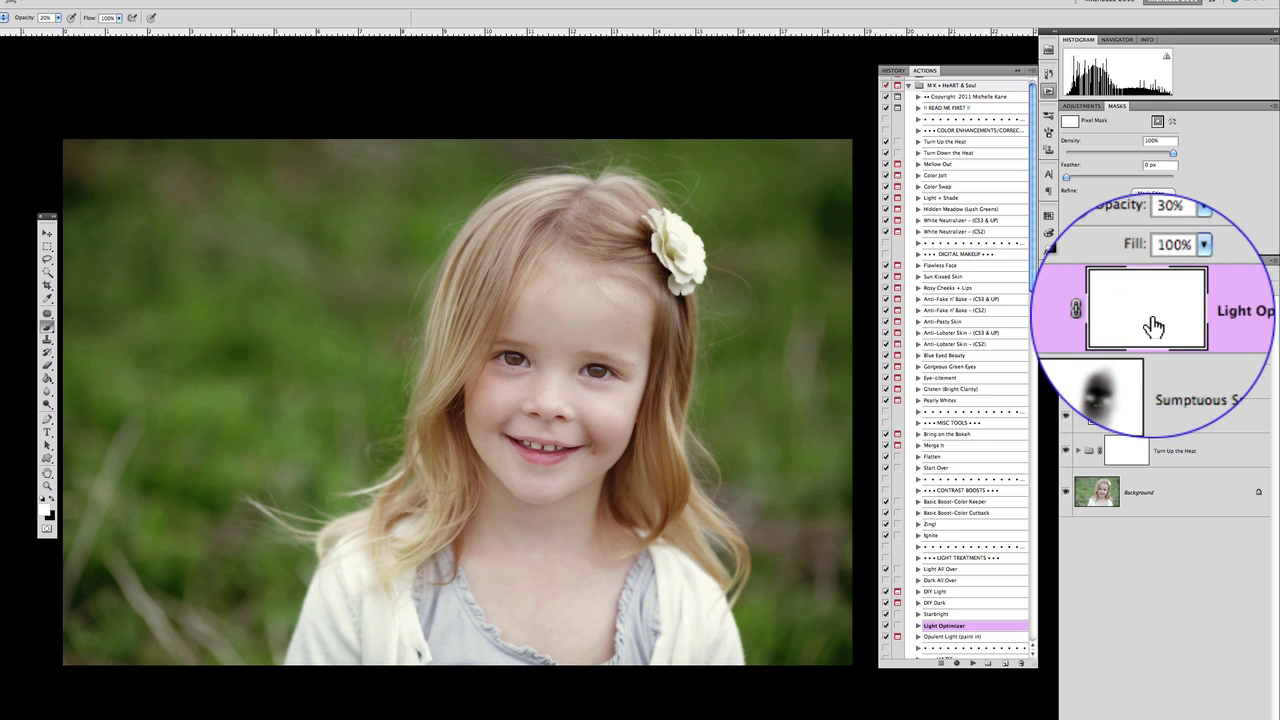
# Paint black at 20% brush opacity on the Light Optimizer mask around the outer background and edges of the photo.
pyautogui.click(51, 506)
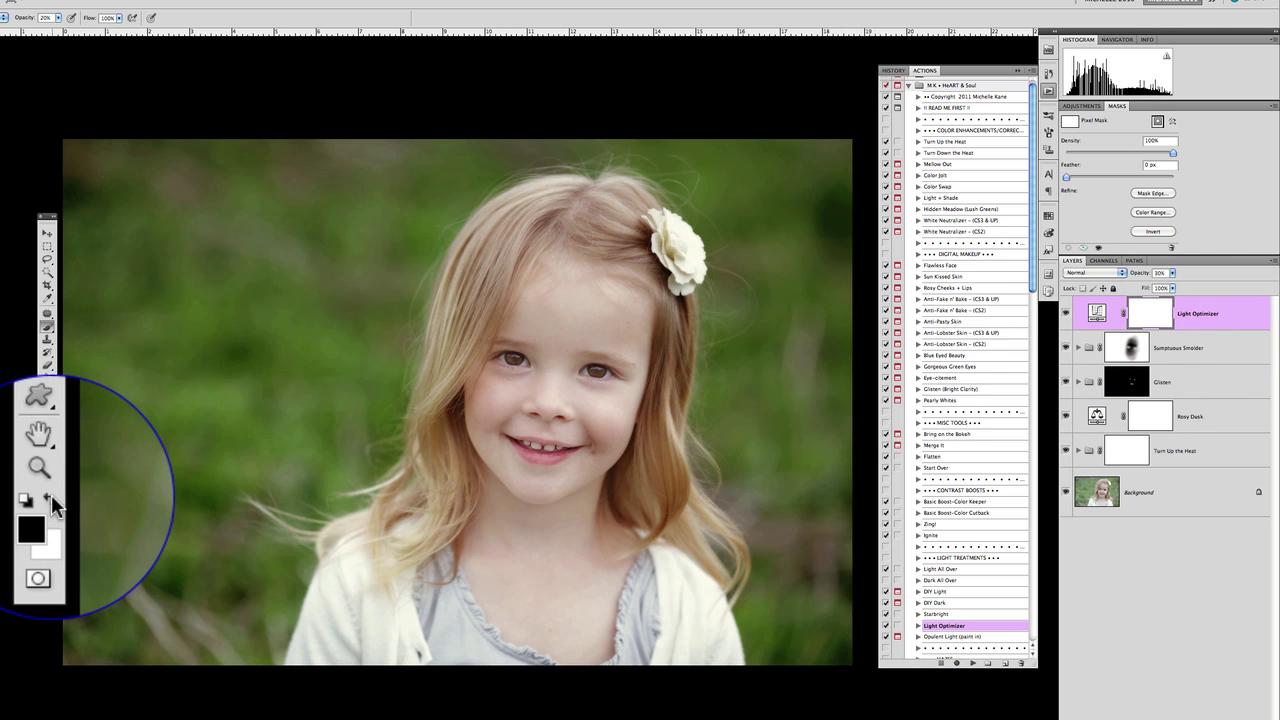
pyautogui.click(44, 508)
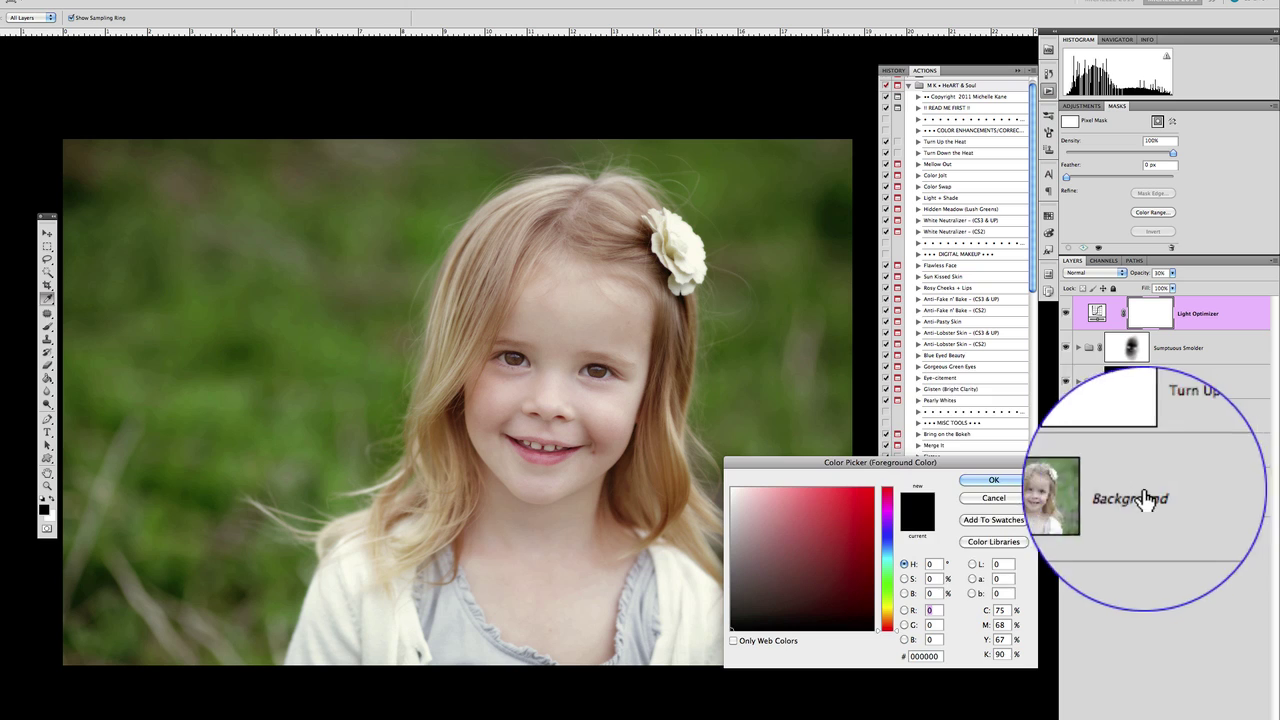
pyautogui.click(993, 480)
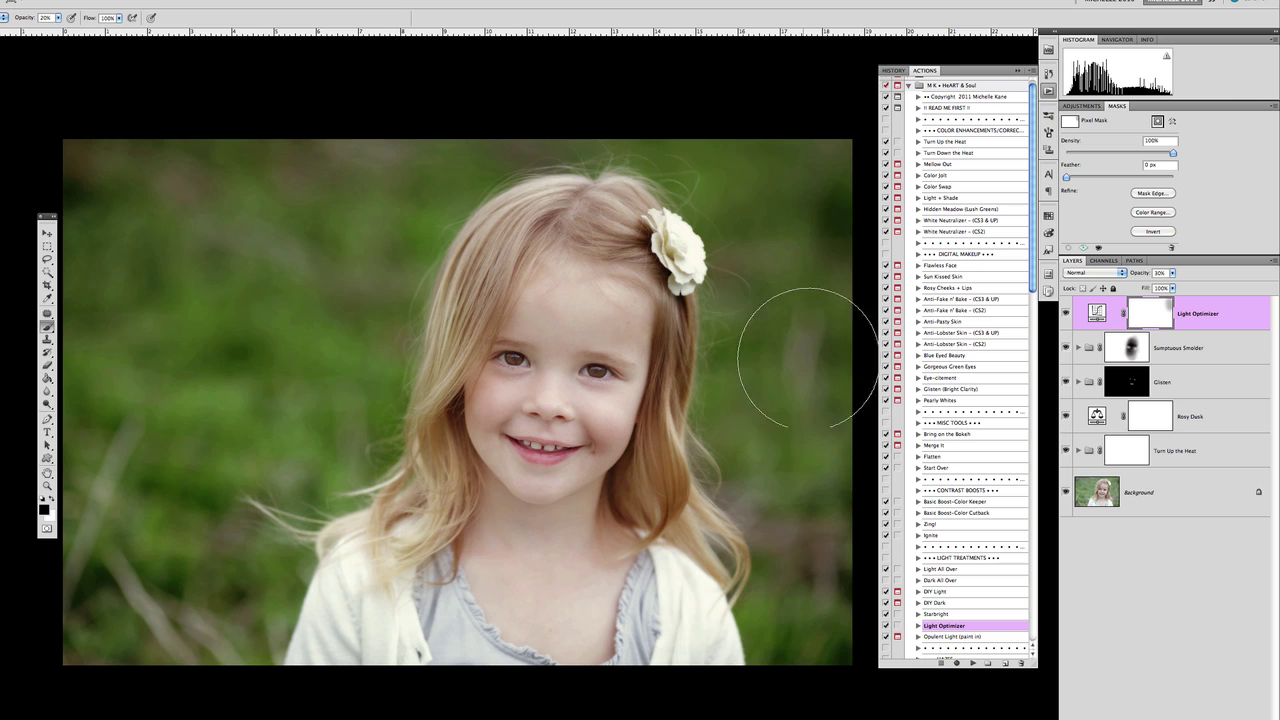
pyautogui.moveTo(809, 357)
pyautogui.mouseDown()
pyautogui.moveTo(800, 600)
pyautogui.moveTo(812, 462)
pyautogui.mouseUp()
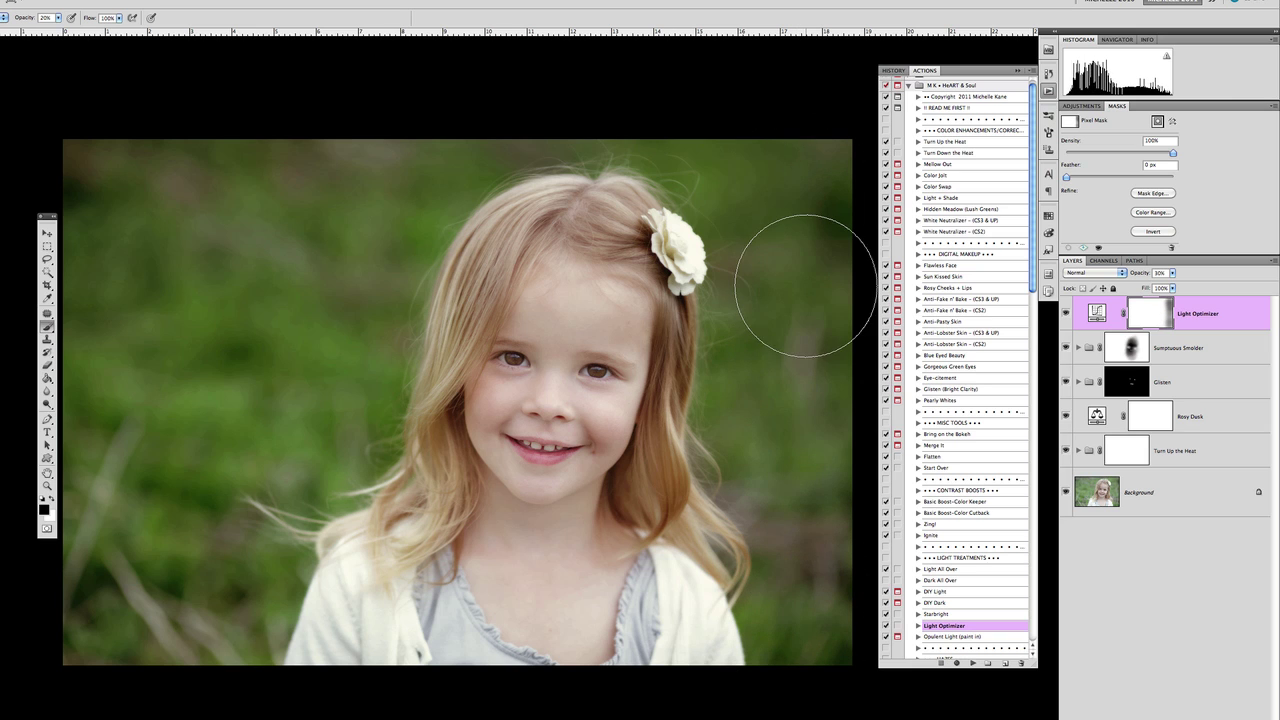
pyautogui.moveTo(40, 410)
pyautogui.mouseDown()
pyautogui.moveTo(149, 617)
pyautogui.moveTo(173, 545)
pyautogui.moveTo(129, 151)
pyautogui.moveTo(163, 323)
pyautogui.moveTo(160, 194)
pyautogui.moveTo(277, 356)
pyautogui.moveTo(163, 491)
pyautogui.moveTo(149, 591)
pyautogui.moveTo(286, 671)
pyautogui.mouseUp()
pyautogui.moveTo(246, 360)
pyautogui.mouseDown()
pyautogui.moveTo(806, 666)
pyautogui.moveTo(798, 138)
pyautogui.moveTo(830, 308)
pyautogui.moveTo(837, 462)
pyautogui.moveTo(821, 413)
pyautogui.moveTo(813, 648)
pyautogui.moveTo(810, 540)
pyautogui.moveTo(823, 700)
pyautogui.moveTo(808, 536)
pyautogui.moveTo(828, 642)
pyautogui.moveTo(814, 696)
pyautogui.moveTo(792, 398)
pyautogui.mouseUp()
# Paint black on the Light Optimizer mask beside the girl's face with a smaller brush, and compare the layer off and on.
pyautogui.press('[')
pyautogui.press('[')
pyautogui.press('[')
pyautogui.press('[')
pyautogui.press('[')
pyautogui.press('[')
pyautogui.press('[')
pyautogui.press('[')
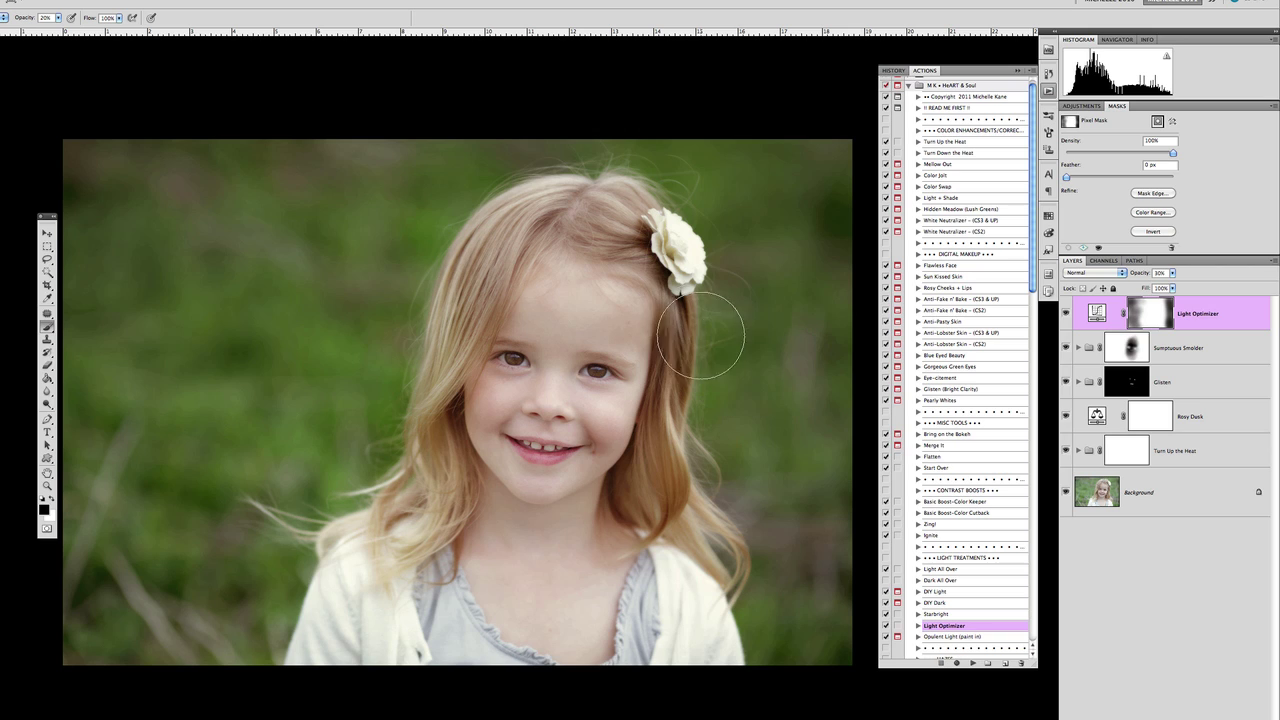
pyautogui.moveTo(657, 381)
pyautogui.mouseDown()
pyautogui.moveTo(668, 479)
pyautogui.moveTo(537, 353)
pyautogui.moveTo(487, 350)
pyautogui.moveTo(609, 375)
pyautogui.mouseUp()
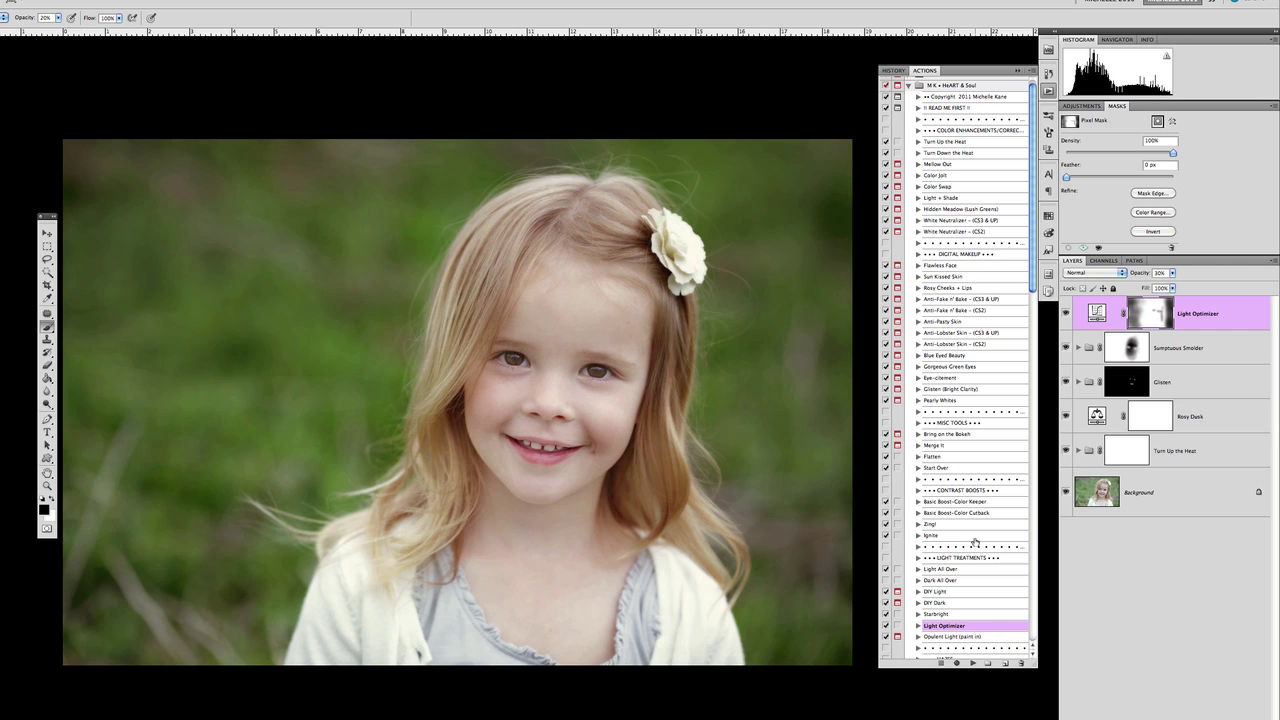
pyautogui.click(1066, 315)
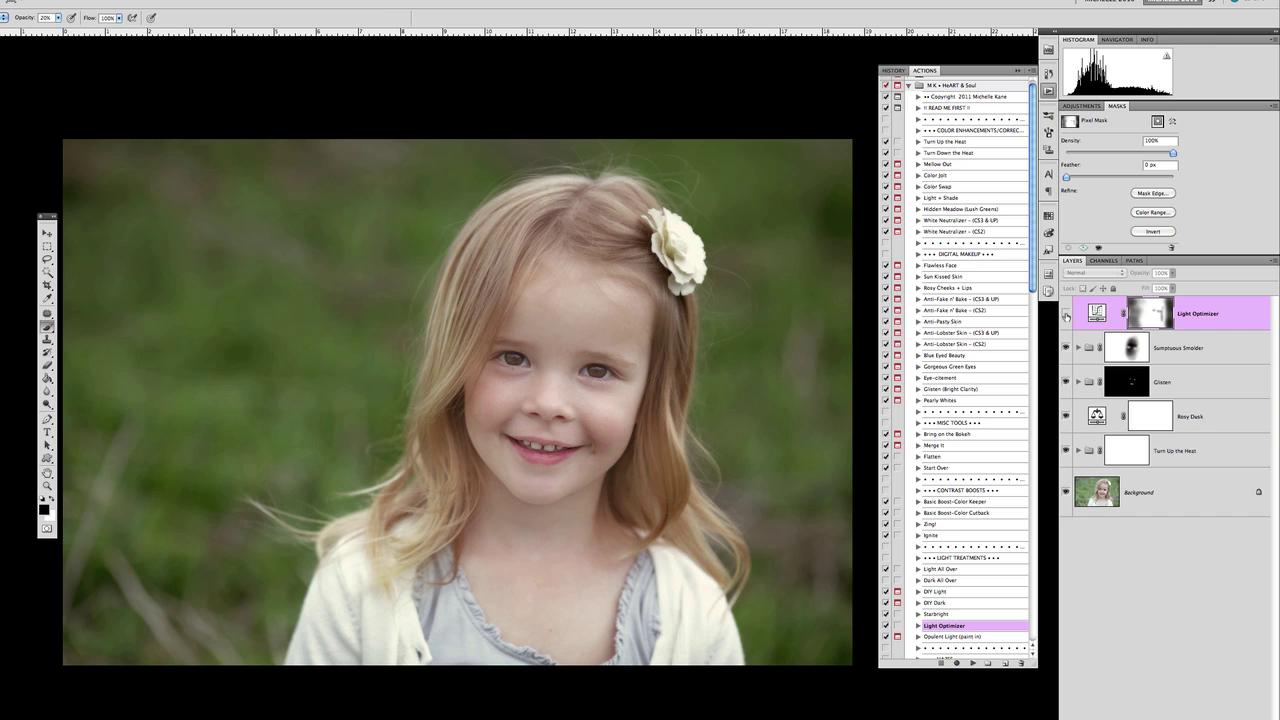
pyautogui.click(1066, 316)
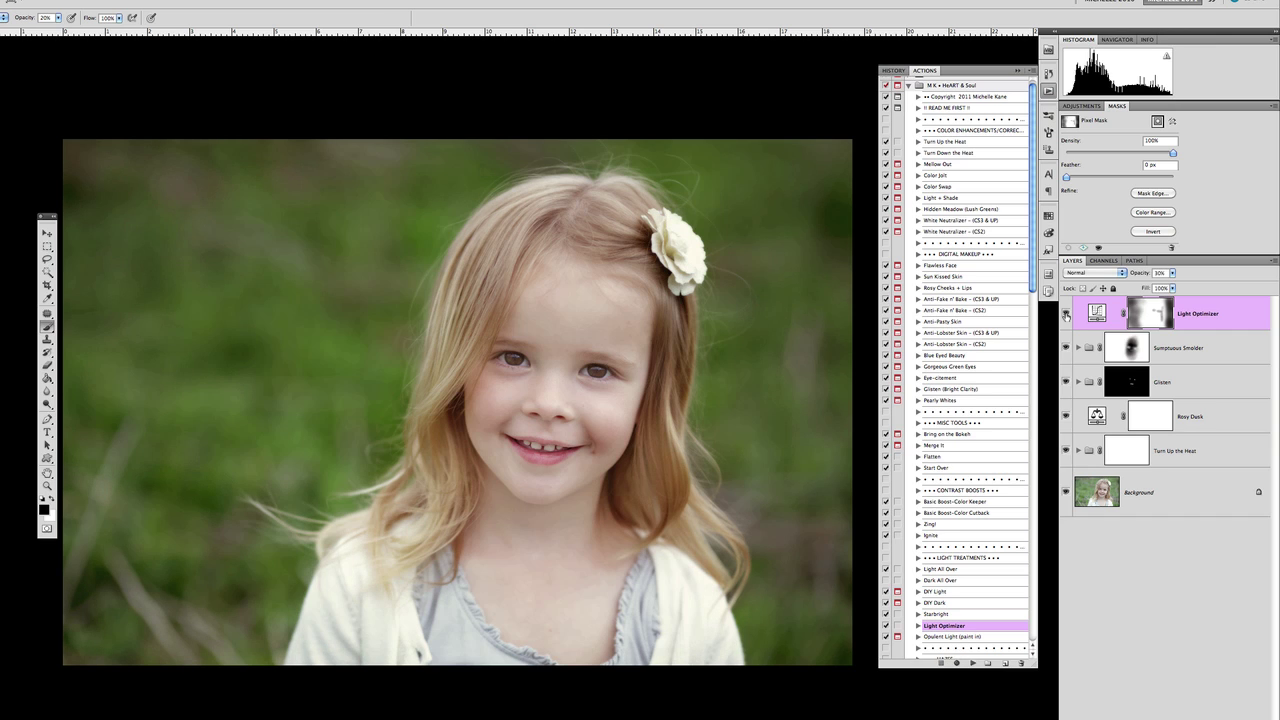